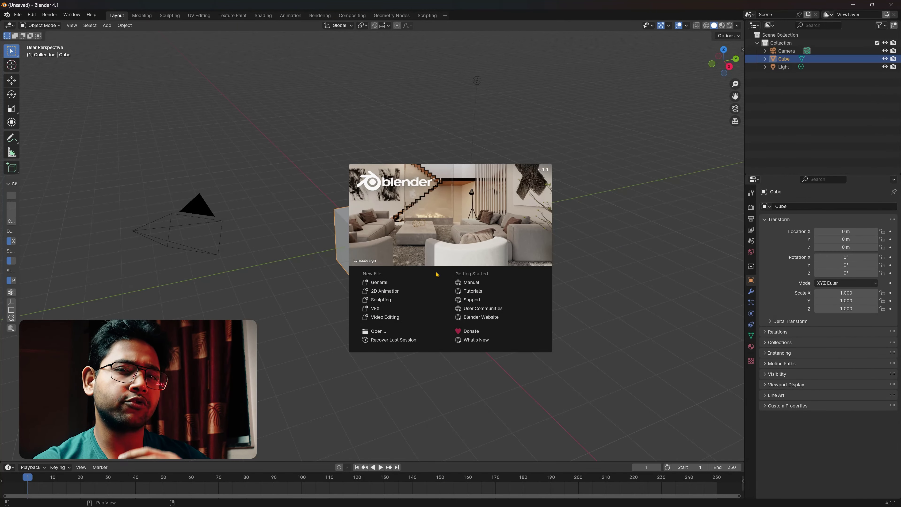
# Delete the default cube, camera and light to leave an empty scene
pyautogui.click(635, 258)
pyautogui.moveTo(588, 218)
pyautogui.mouseDown(button='middle')
pyautogui.moveTo(519, 297)
pyautogui.moveTo(427, 322)
pyautogui.moveTo(425, 312)
pyautogui.mouseUp(button='middle')
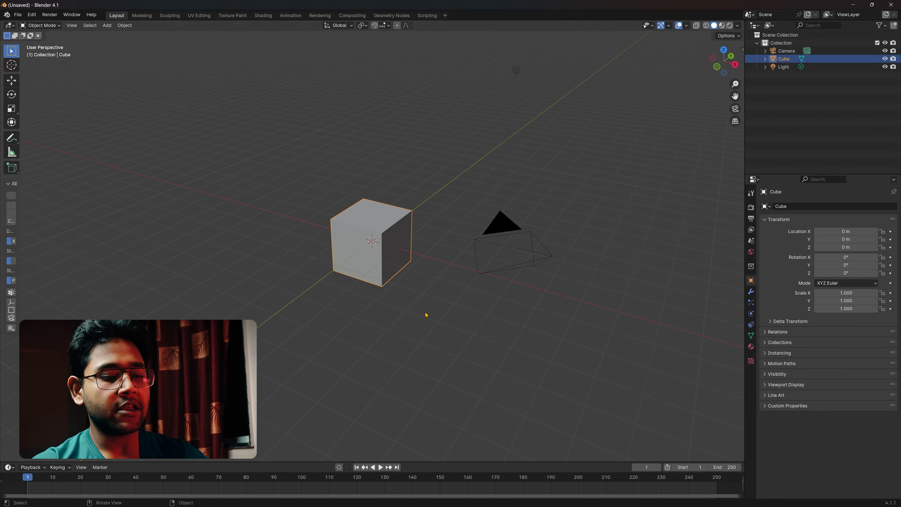
pyautogui.press('a')
pyautogui.press('Delete')
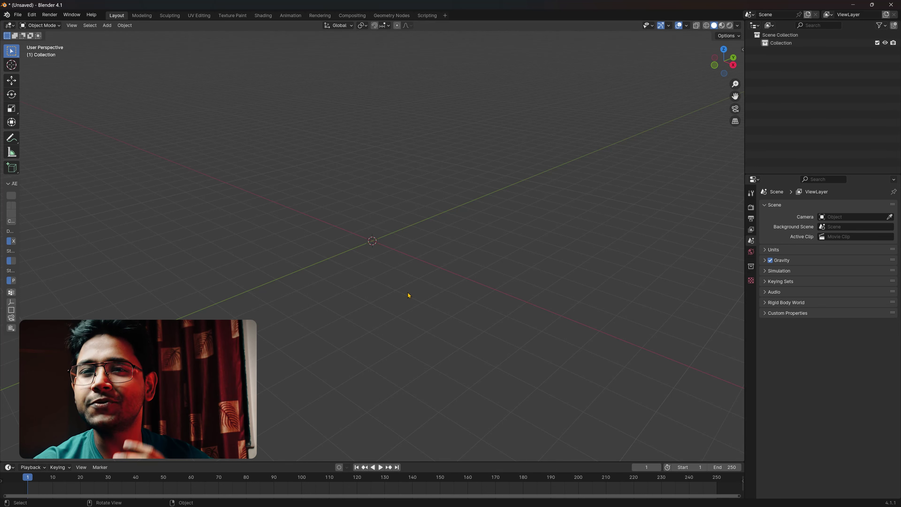
# Import the apple glTF 2.0 model and view it with Material Preview shading
pyautogui.click(18, 16)
pyautogui.moveTo(32, 127)
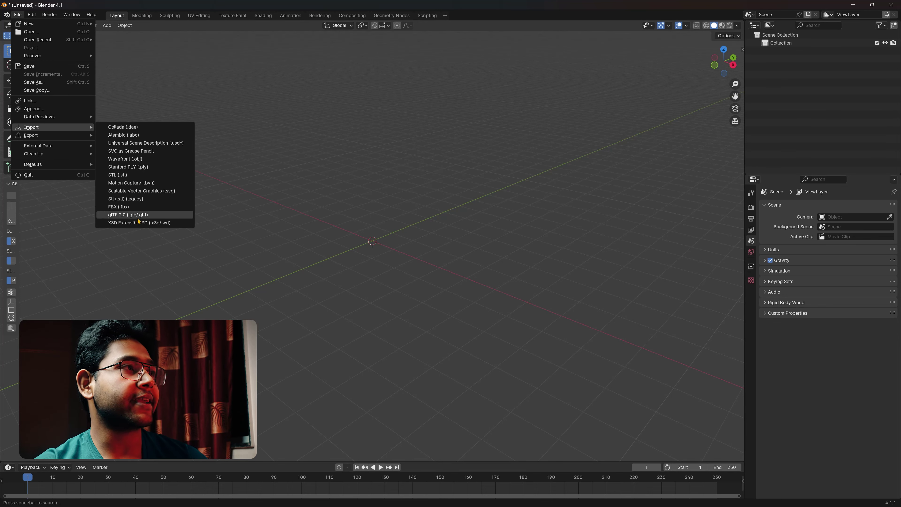
pyautogui.click(139, 216)
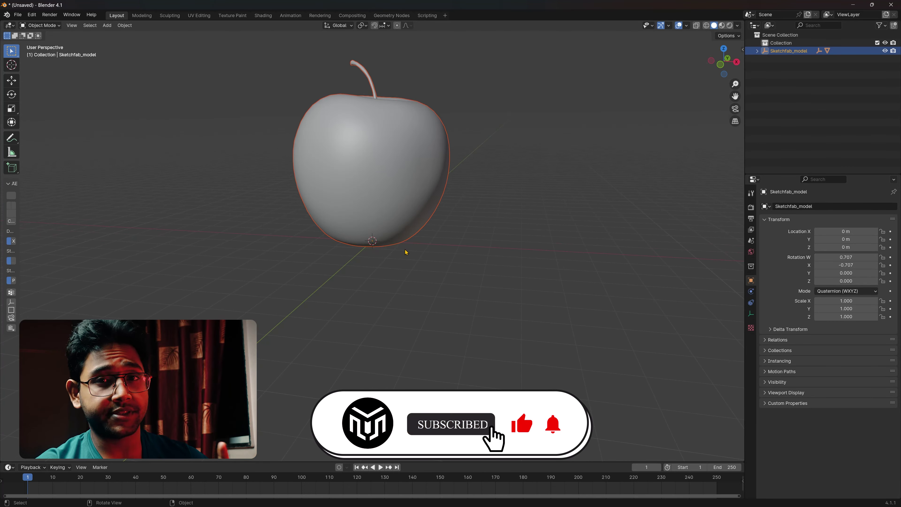
pyautogui.click(722, 26)
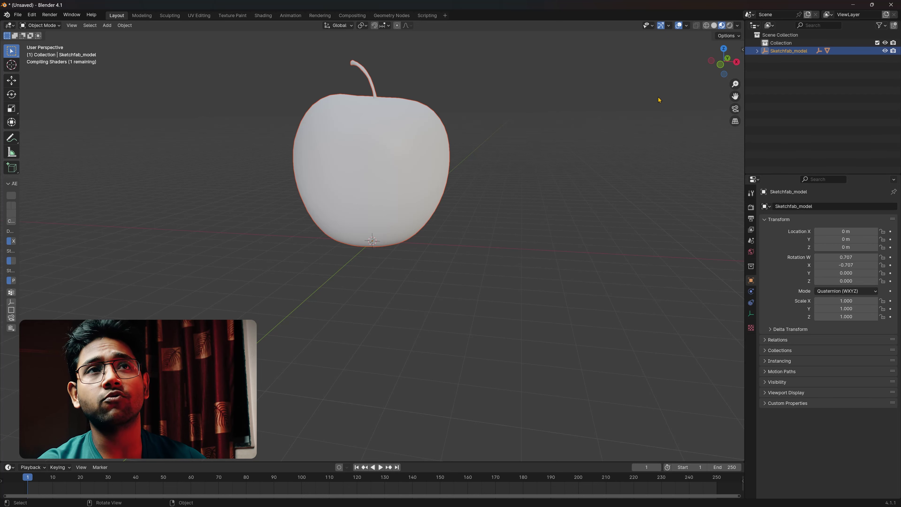
pyautogui.moveTo(560, 120)
pyautogui.mouseDown(button='middle')
pyautogui.moveTo(461, 250)
pyautogui.moveTo(495, 275)
pyautogui.mouseUp(button='middle')
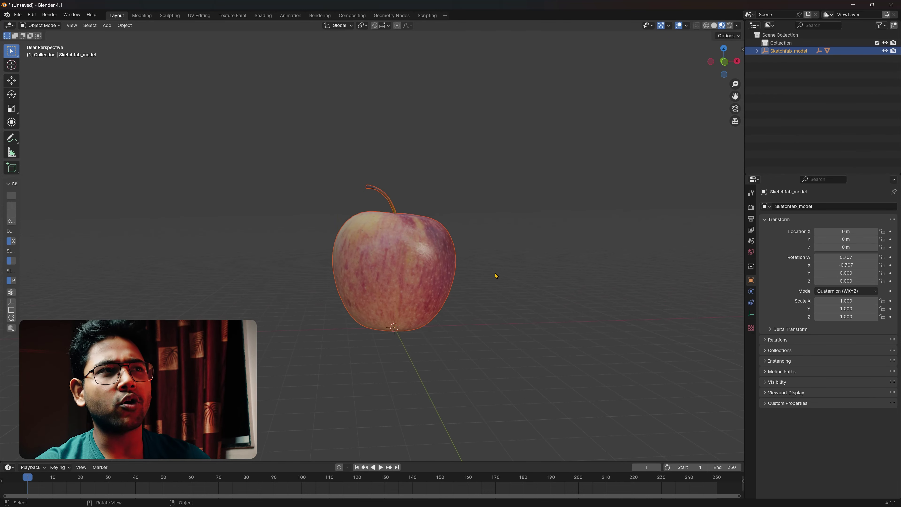
pyautogui.click(496, 275)
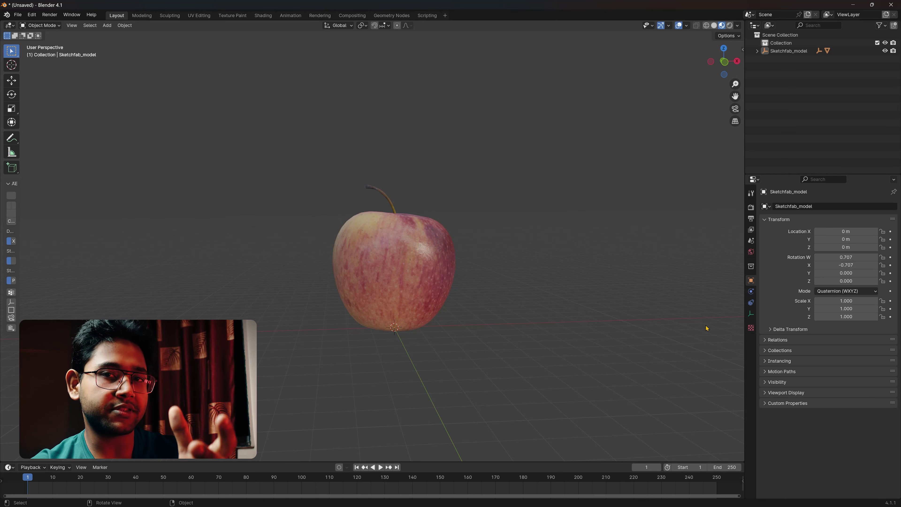
pyautogui.click(18, 15)
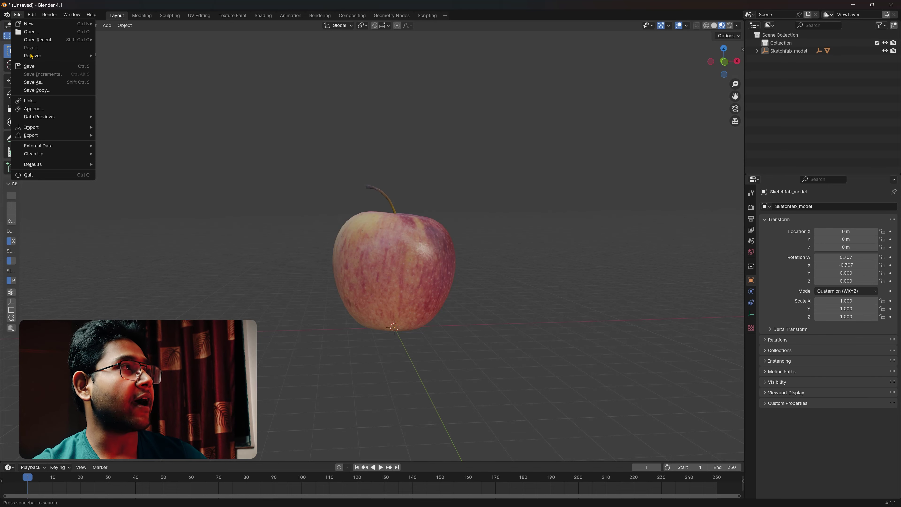
# Append the five node groups, Droplet through Noise, from dropletgenerator_ibotpl.blend
pyautogui.click(53, 109)
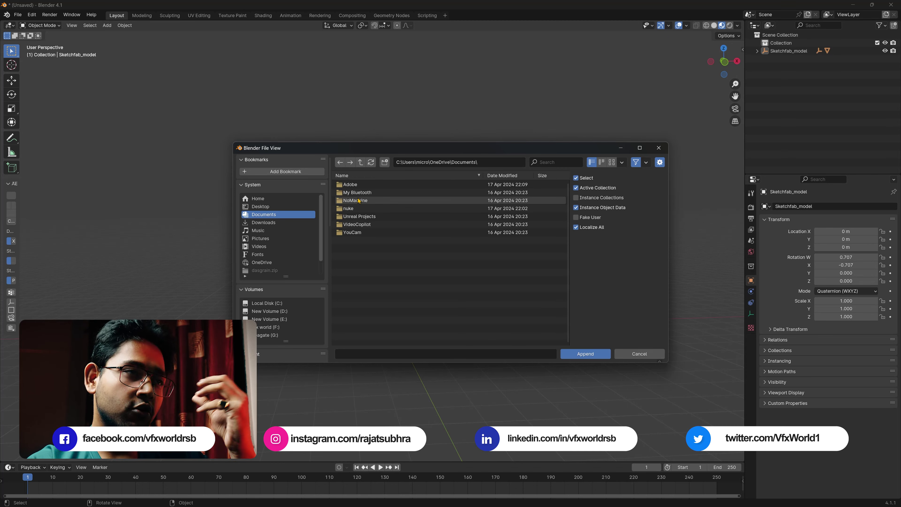
pyautogui.scroll(-8, 280, 248)
pyautogui.click(268, 300)
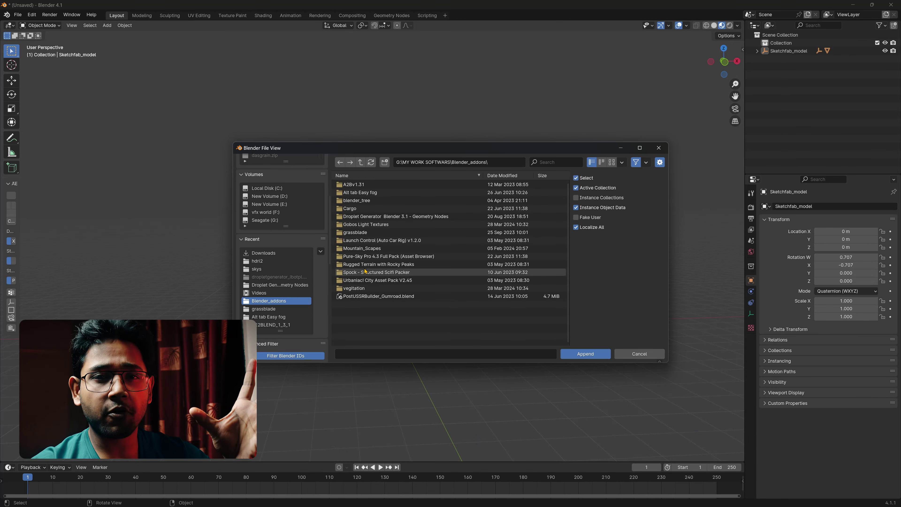
pyautogui.click(372, 216)
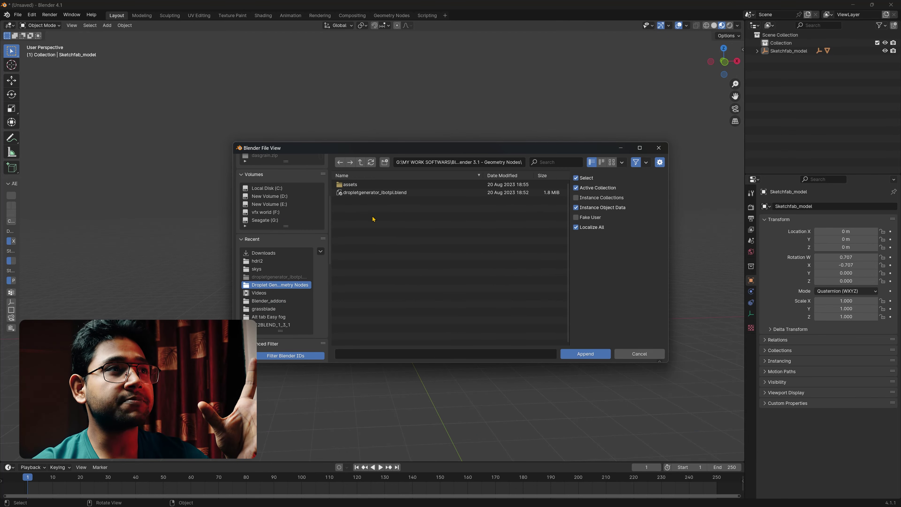
pyautogui.doubleClick(357, 194)
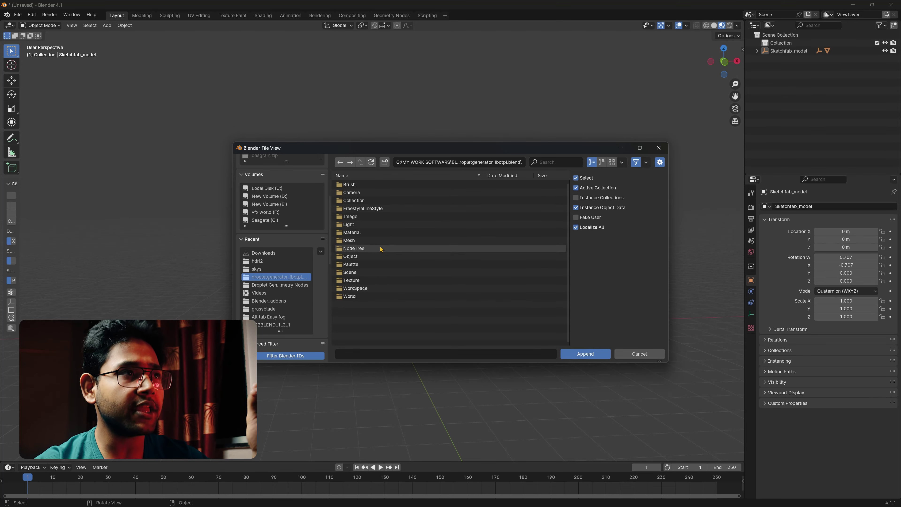
pyautogui.click(373, 248)
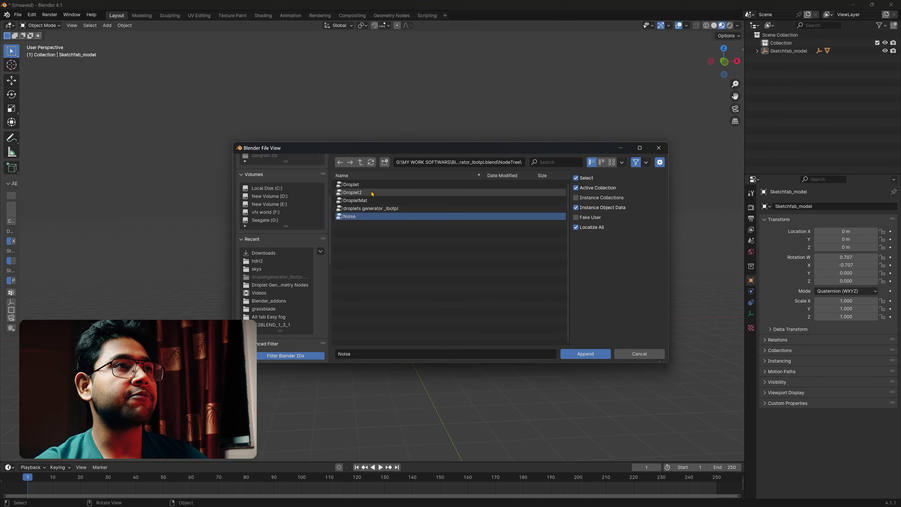
pyautogui.moveTo(368, 217); pyautogui.dragTo(369, 183)
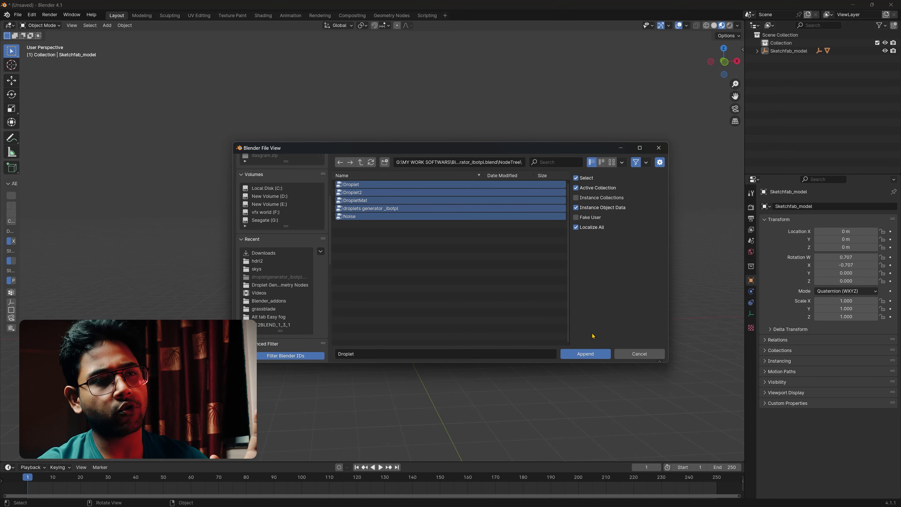
pyautogui.click(598, 355)
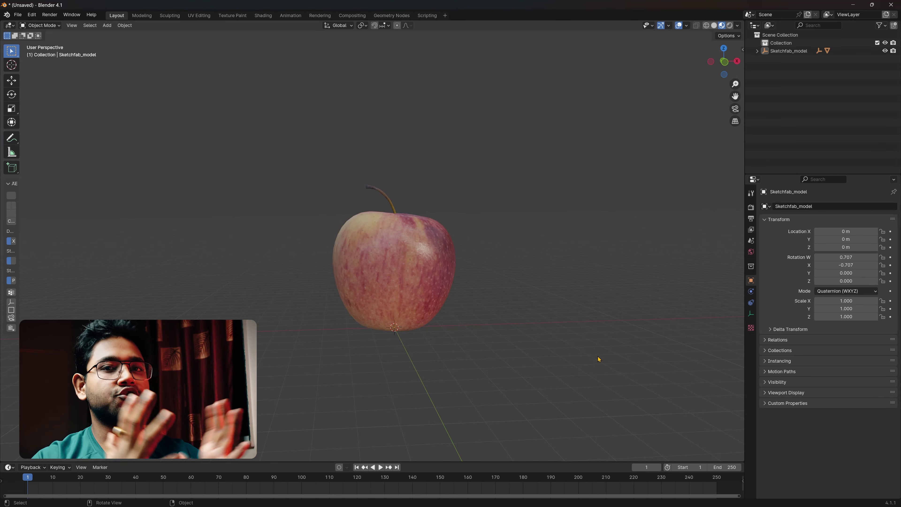
# Give the apple a Geometry Nodes modifier running the droplets generator _ibotpl group
pyautogui.click(403, 239)
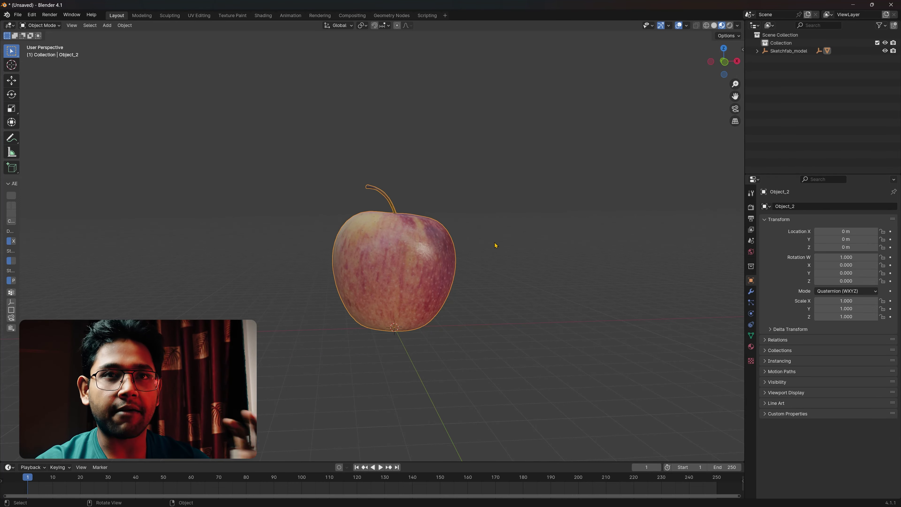
pyautogui.click(754, 294)
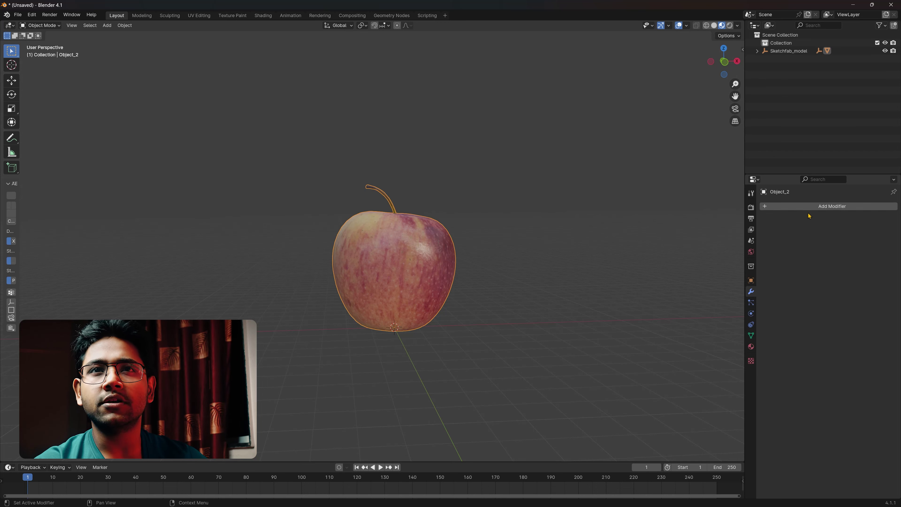
pyautogui.click(811, 207)
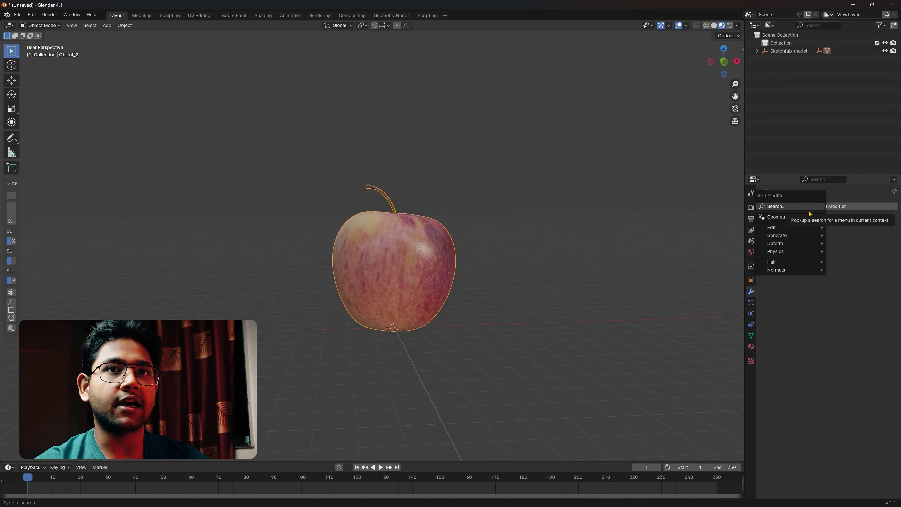
pyautogui.click(792, 219)
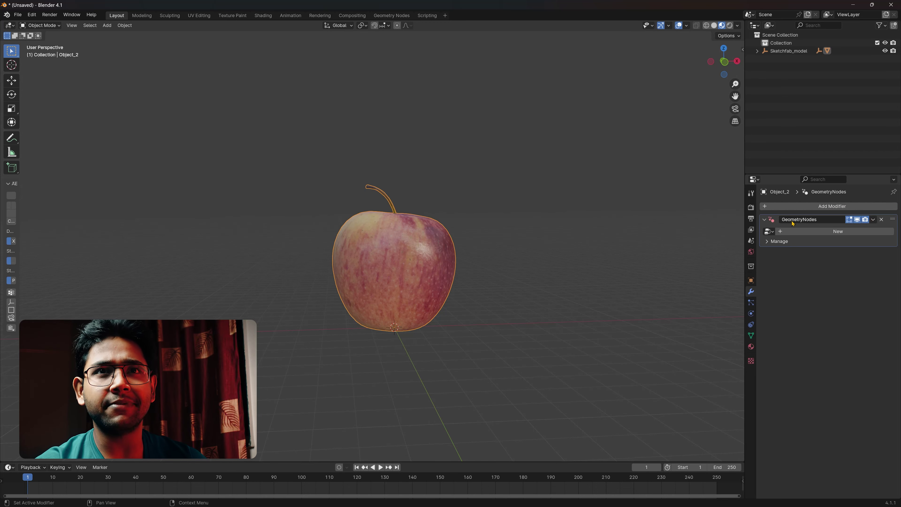
pyautogui.click(768, 231)
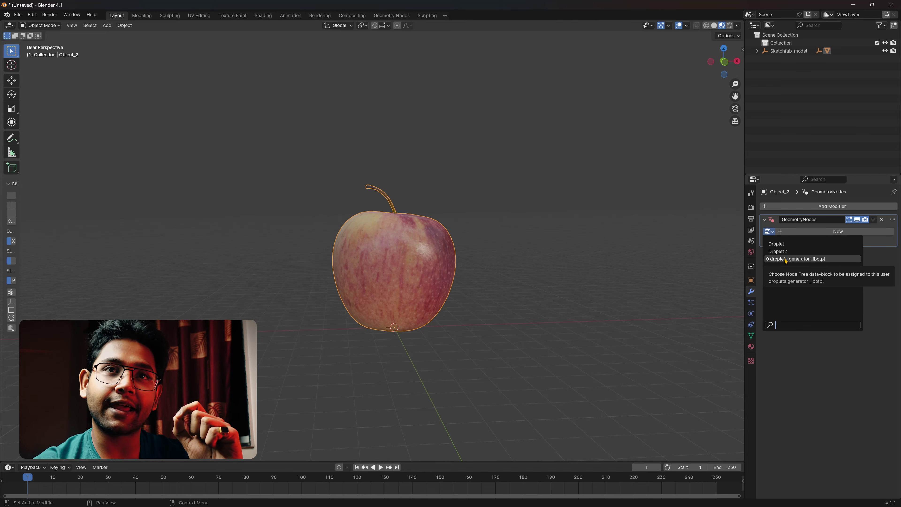
pyautogui.click(786, 261)
pyautogui.scroll(6, 436, 258)
pyautogui.scroll(3, 431, 260)
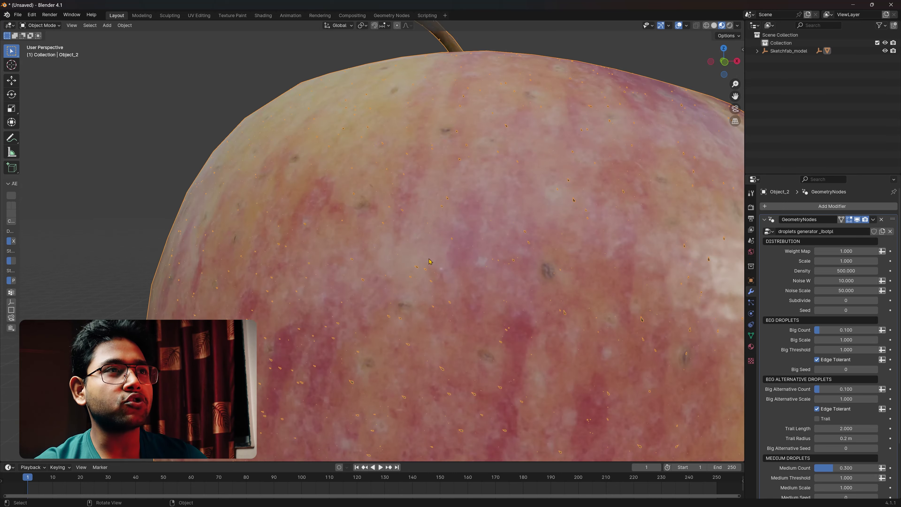
pyautogui.click(638, 63)
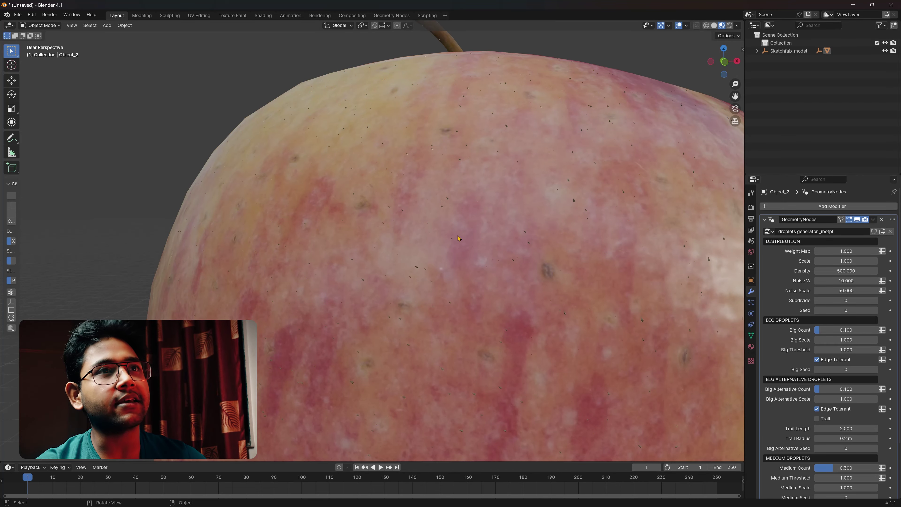
pyautogui.scroll(-8, 531, 268)
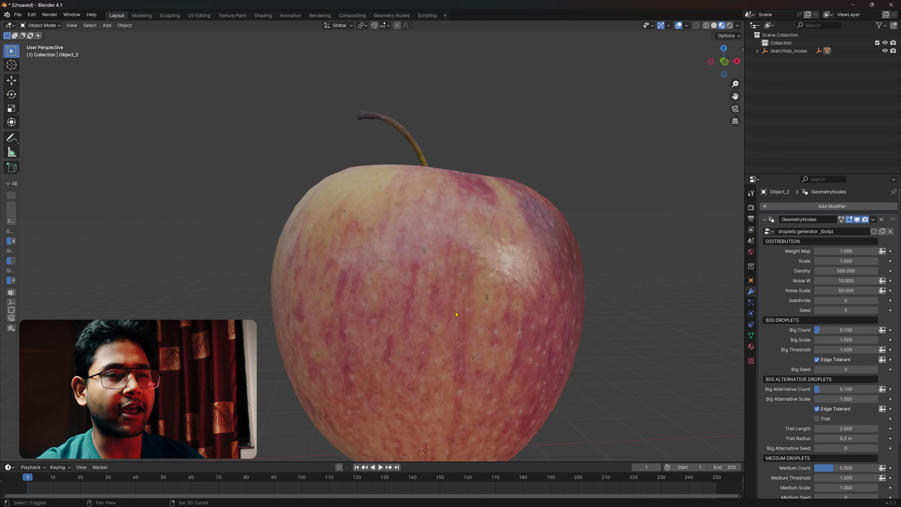
pyautogui.click(468, 319)
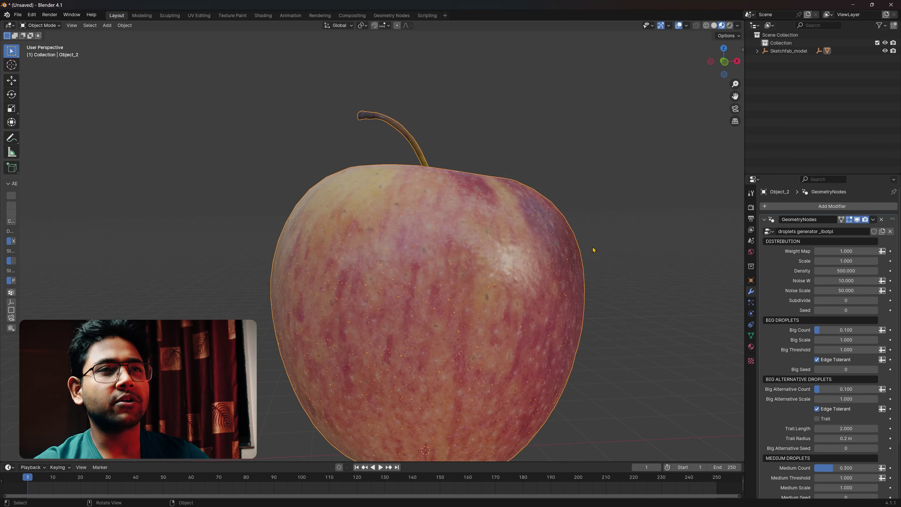
pyautogui.moveTo(594, 250); pyautogui.dragTo(509, 229, button='middle')
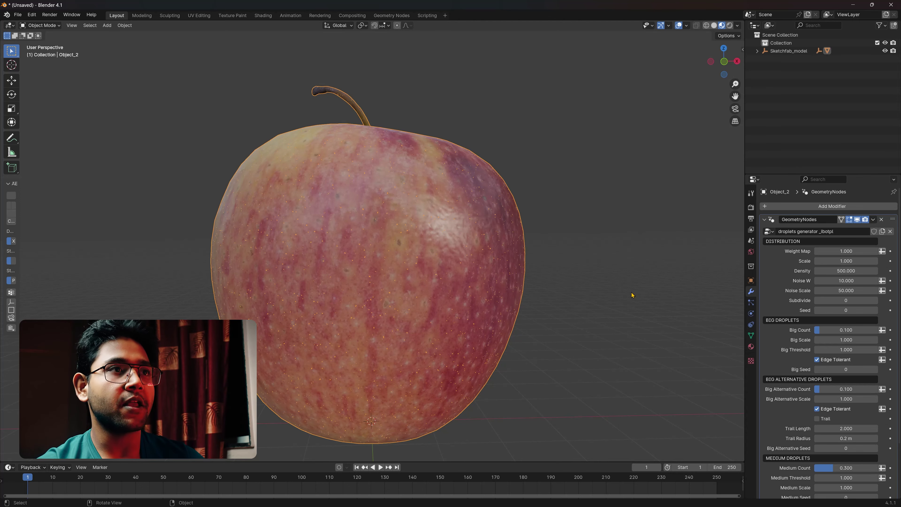
# Add a camera aligned to the front view and shift it sideways to centre the apple
pyautogui.click(719, 62)
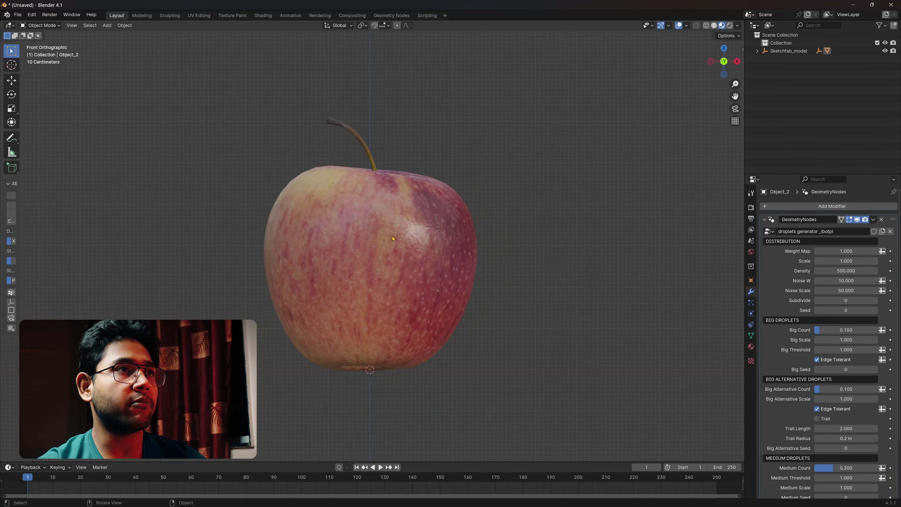
pyautogui.hotkey('shift', 'a')
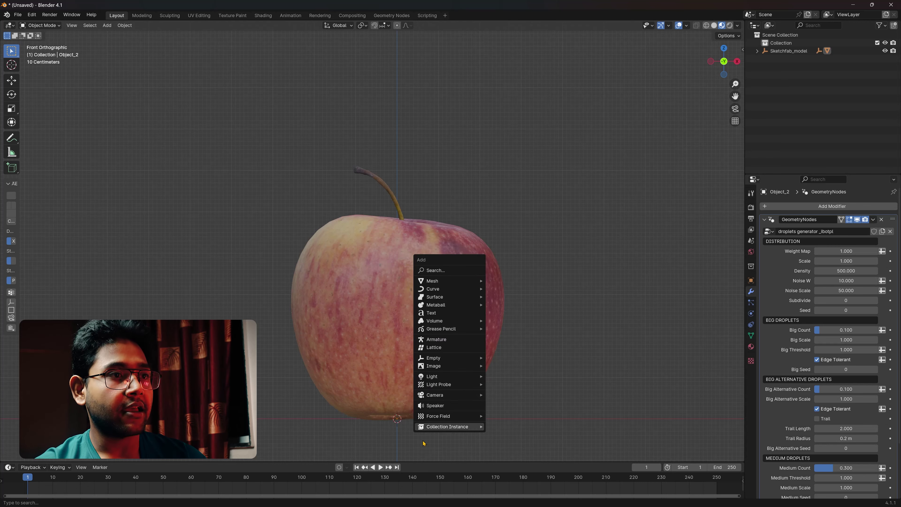
pyautogui.click(534, 396)
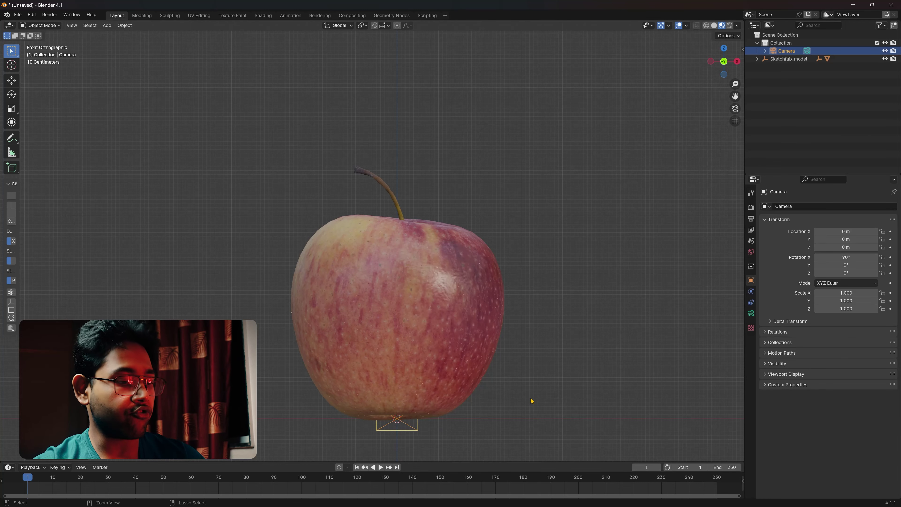
pyautogui.press('ctrl+alt+KP_0')
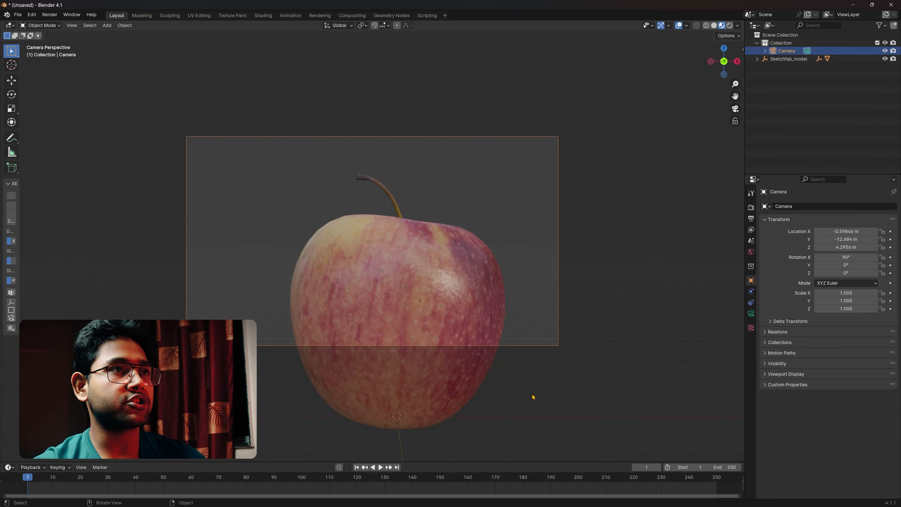
pyautogui.click(741, 54)
pyautogui.moveTo(678, 74)
pyautogui.mouseDown()
pyautogui.moveTo(706, 67)
pyautogui.moveTo(674, 67)
pyautogui.mouseUp()
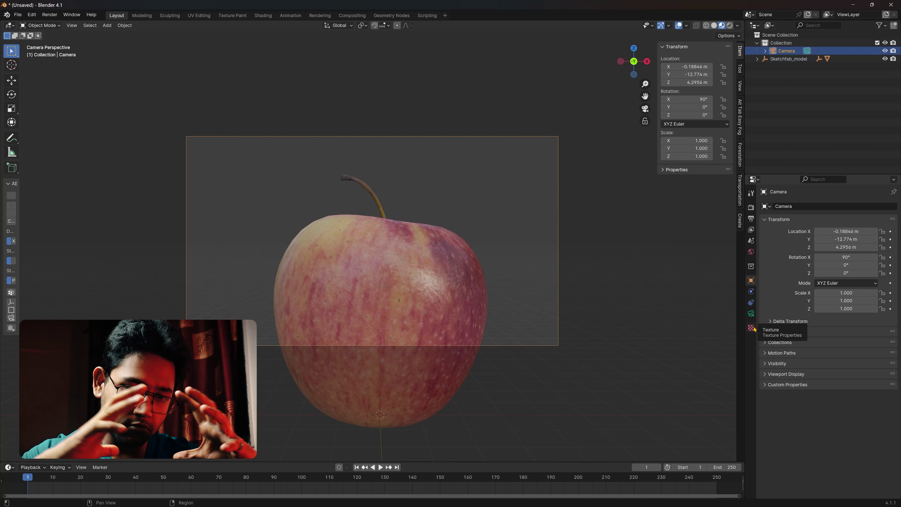
# Set the camera focal length to 80 mm and pull the view back
pyautogui.click(751, 313)
pyautogui.click(839, 245)
pyautogui.write('80')
pyautogui.press('Return')
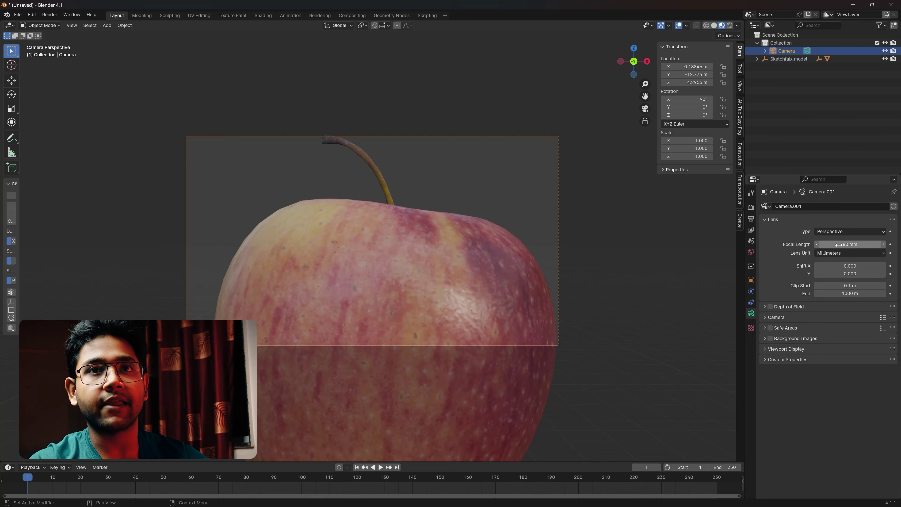
pyautogui.click(428, 192)
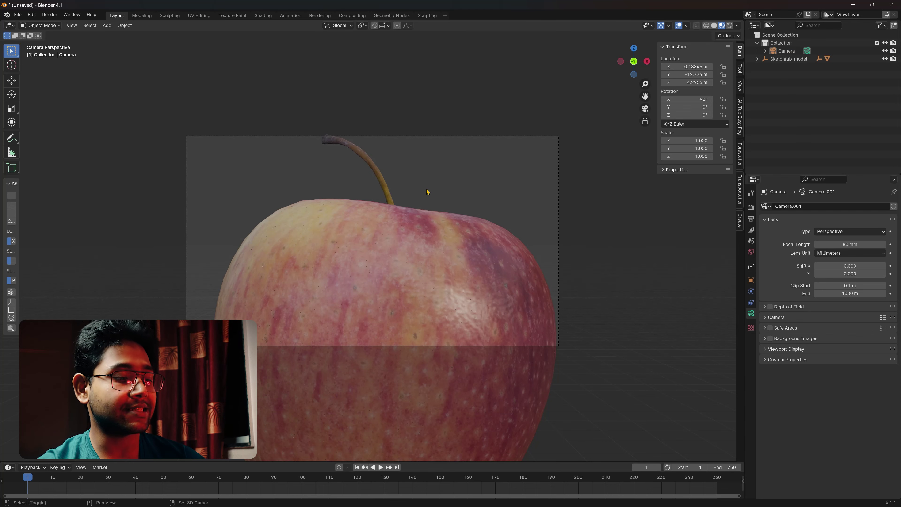
pyautogui.scroll(-5, 427, 192)
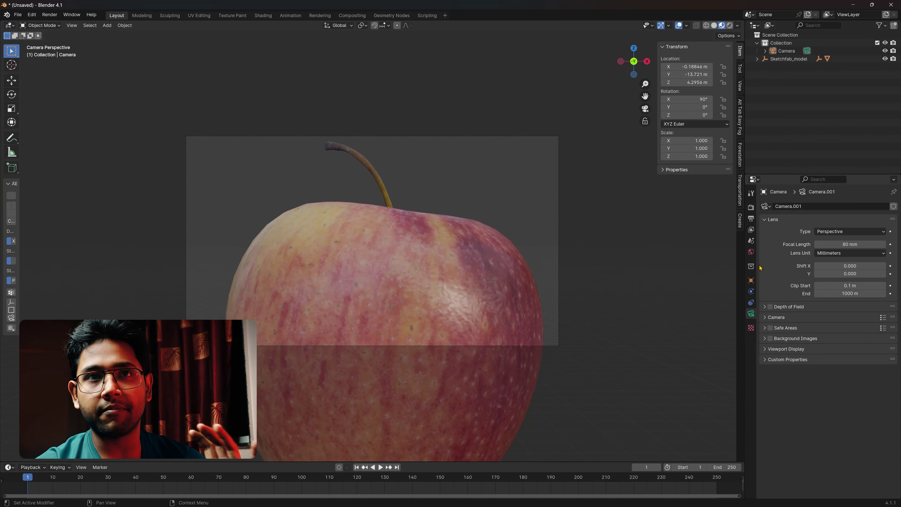
# Drive the world colour with an Environment Texture loading studio010.hdr
pyautogui.click(752, 252)
pyautogui.click(818, 260)
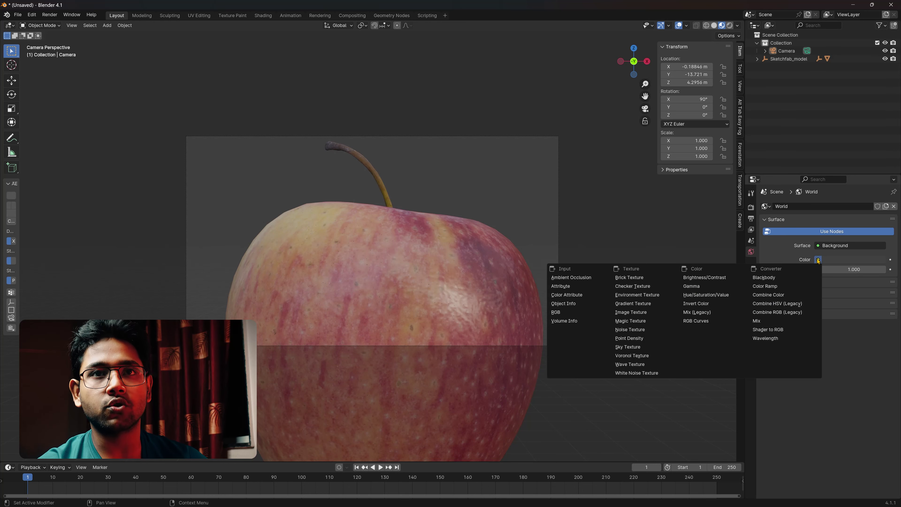
pyautogui.click(637, 294)
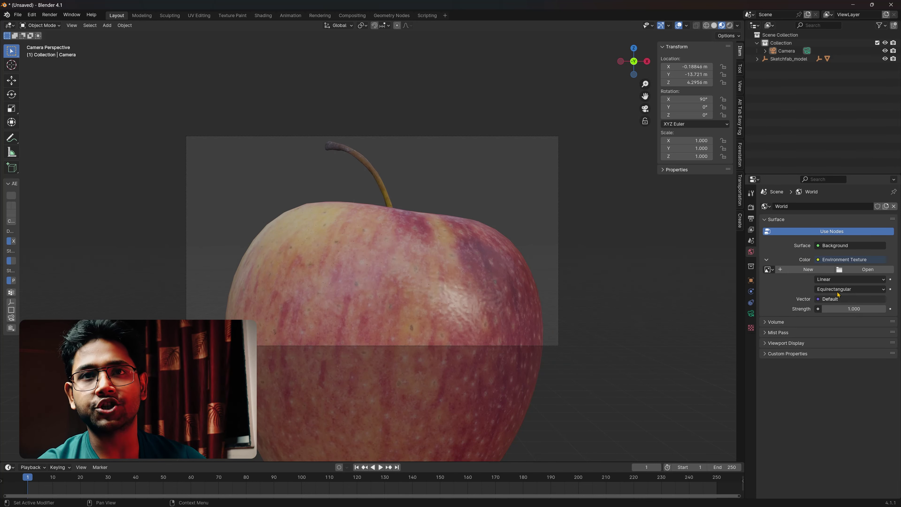
pyautogui.click(877, 270)
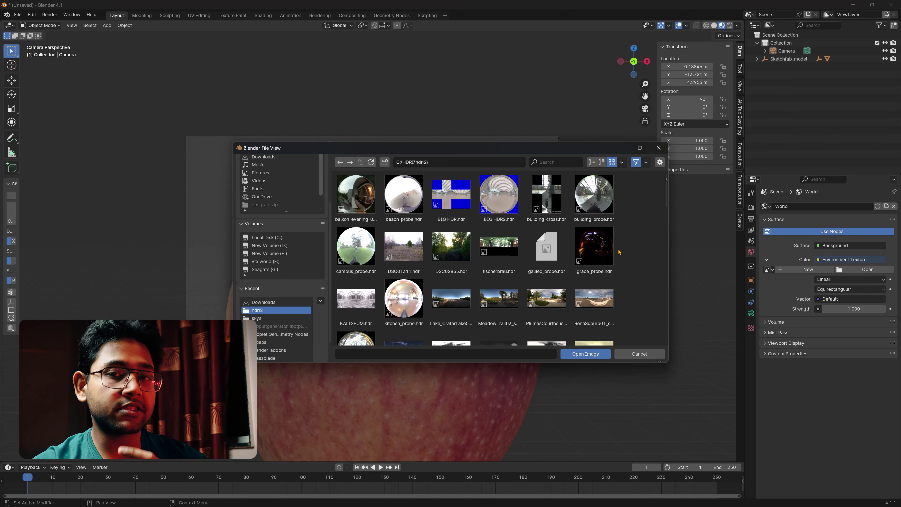
pyautogui.scroll(-3, 584, 299)
pyautogui.scroll(-5, 584, 299)
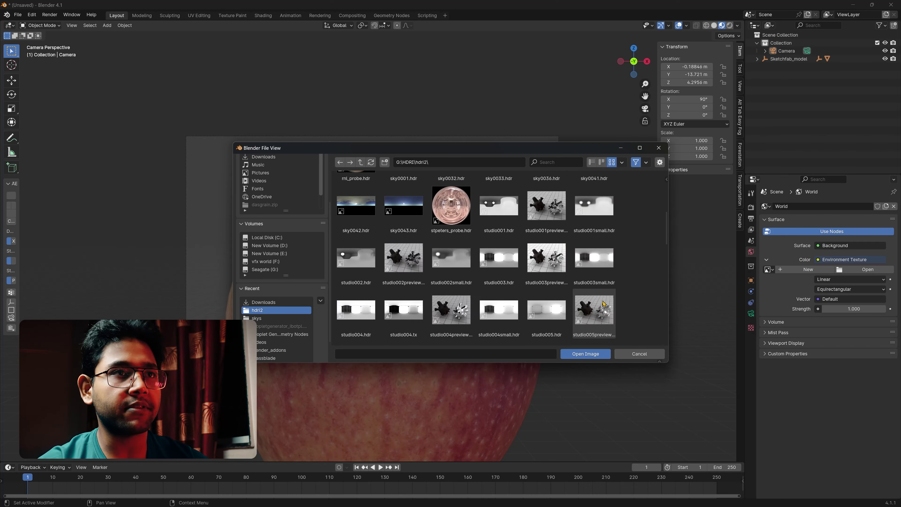
pyautogui.scroll(-5, 584, 300)
pyautogui.scroll(-4, 496, 294)
pyautogui.scroll(-1, 477, 291)
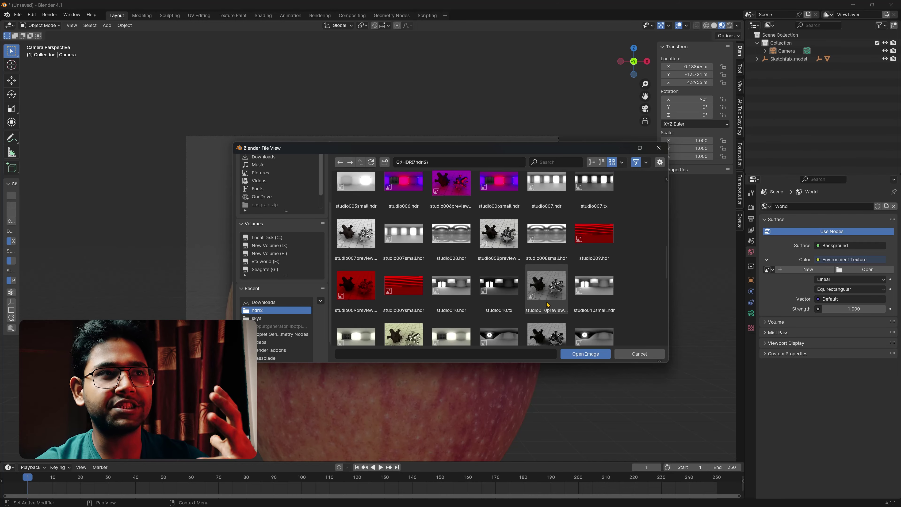
pyautogui.scroll(-1, 477, 291)
pyautogui.click(451, 272)
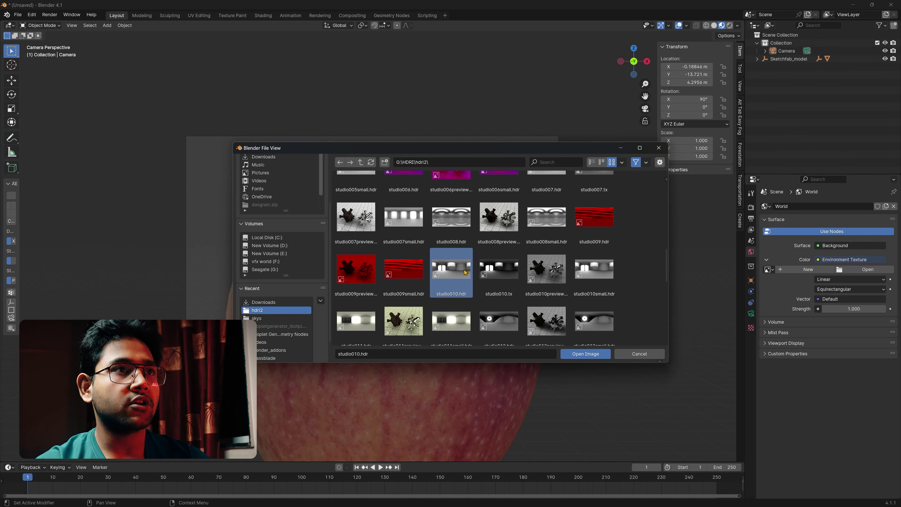
pyautogui.click(599, 354)
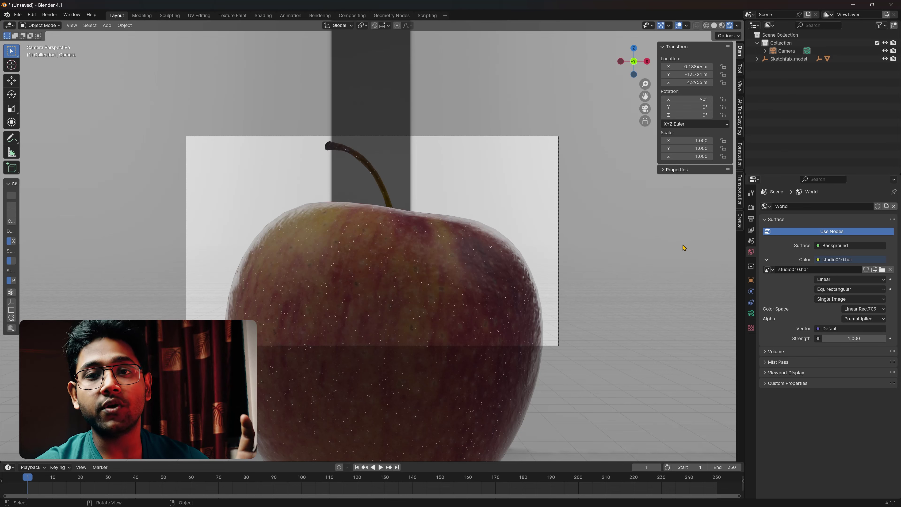
# Render with Cycles on GPU Compute at 20 viewport samples and preview in Rendered shading
pyautogui.click(715, 26)
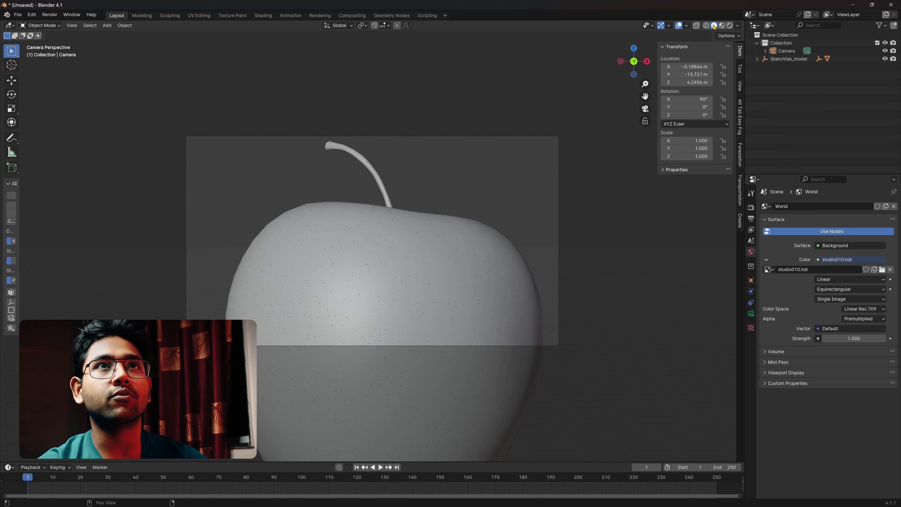
pyautogui.click(751, 207)
pyautogui.click(827, 206)
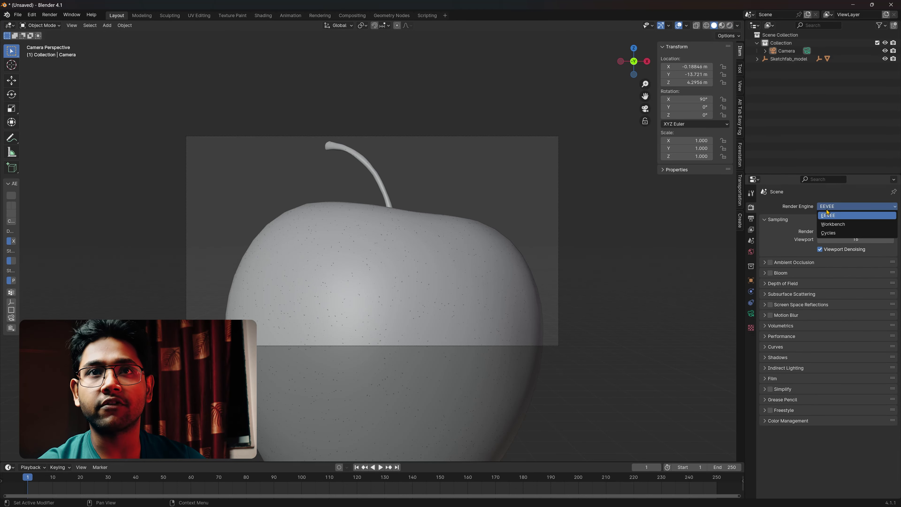
pyautogui.click(827, 228)
pyautogui.click(827, 245)
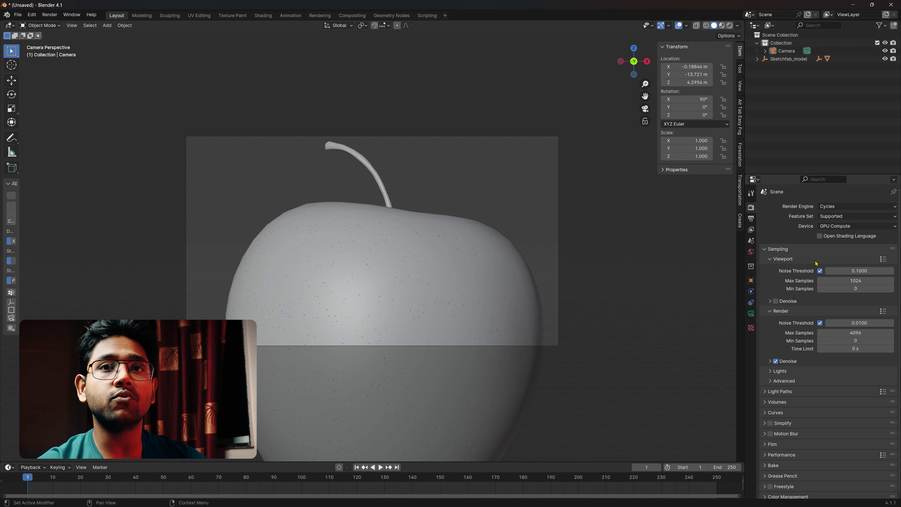
pyautogui.click(850, 281)
pyautogui.write('20')
pyautogui.press('Return')
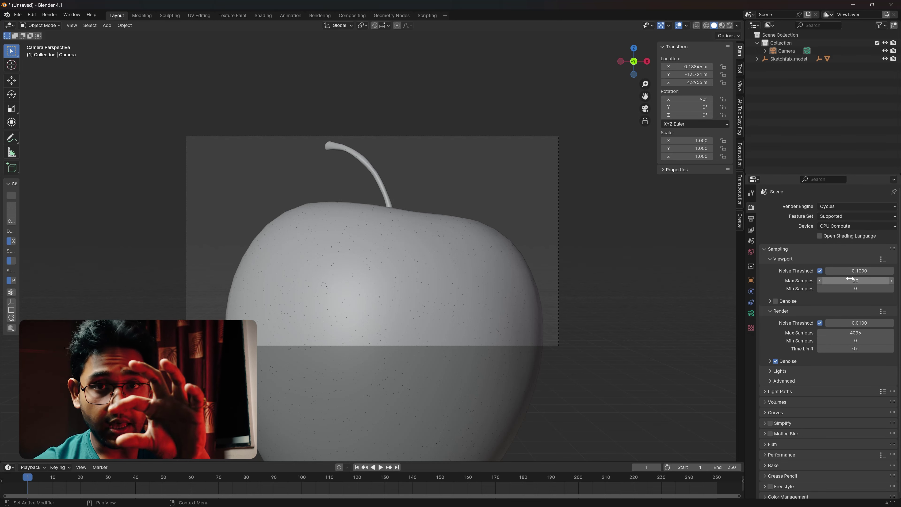
pyautogui.click(730, 26)
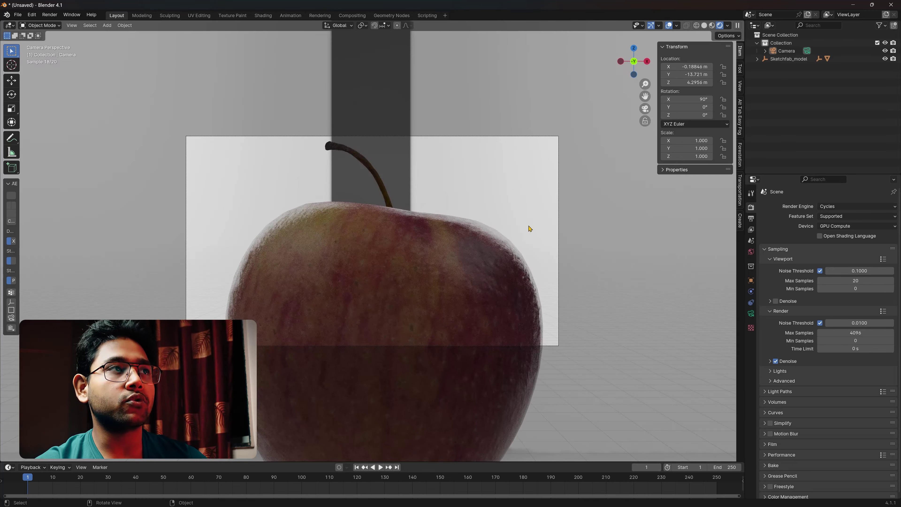
pyautogui.click(751, 252)
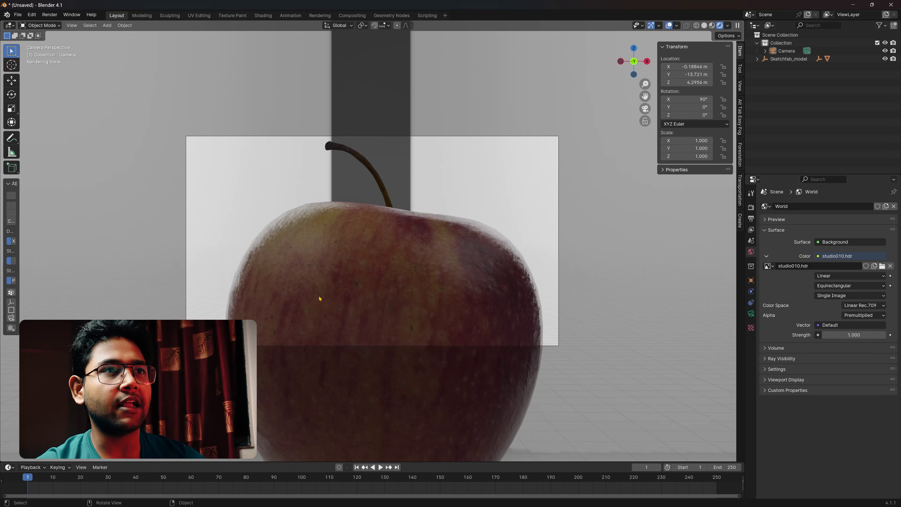
# Set droplets generator Density to 500 and Scale to 10, then split a second area off the viewport
pyautogui.scroll(1, 450, 279)
pyautogui.scroll(2, 450, 278)
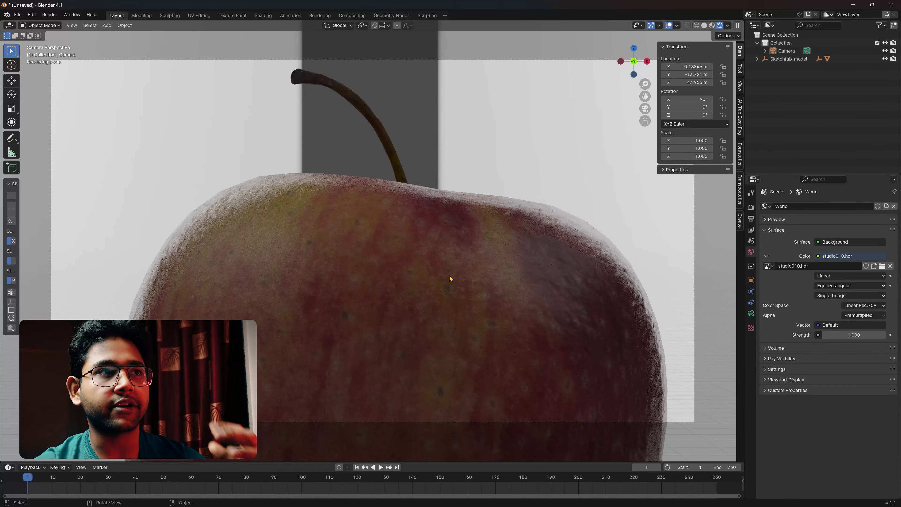
pyautogui.click(450, 279)
pyautogui.click(754, 293)
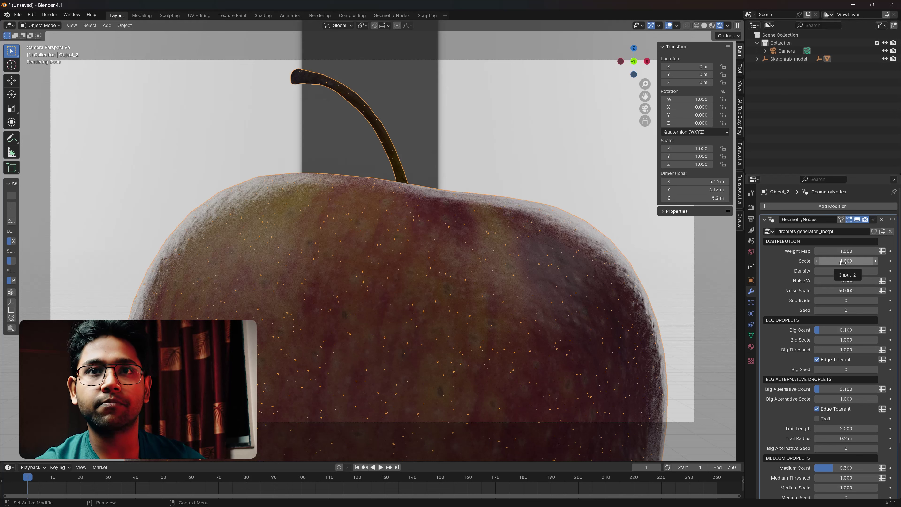
pyautogui.click(848, 270)
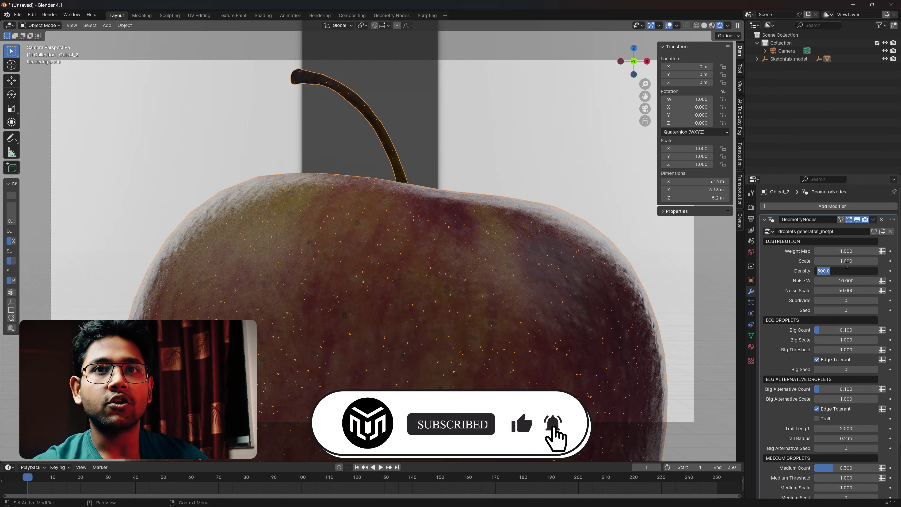
pyautogui.doubleClick(847, 261)
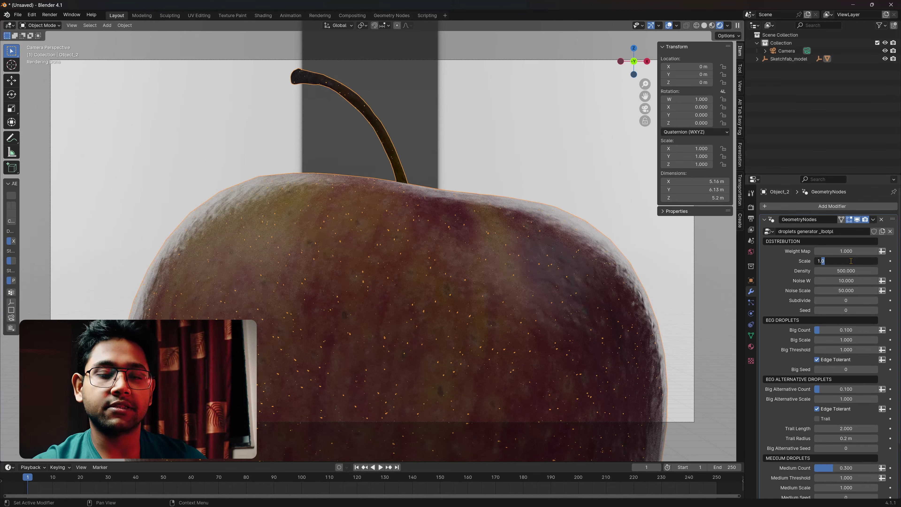
pyautogui.write('10')
pyautogui.press('Return')
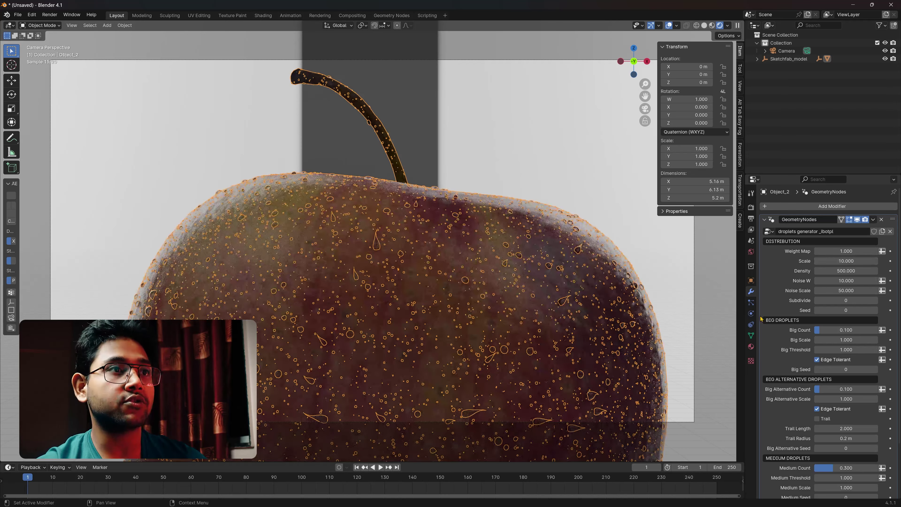
pyautogui.click(603, 166)
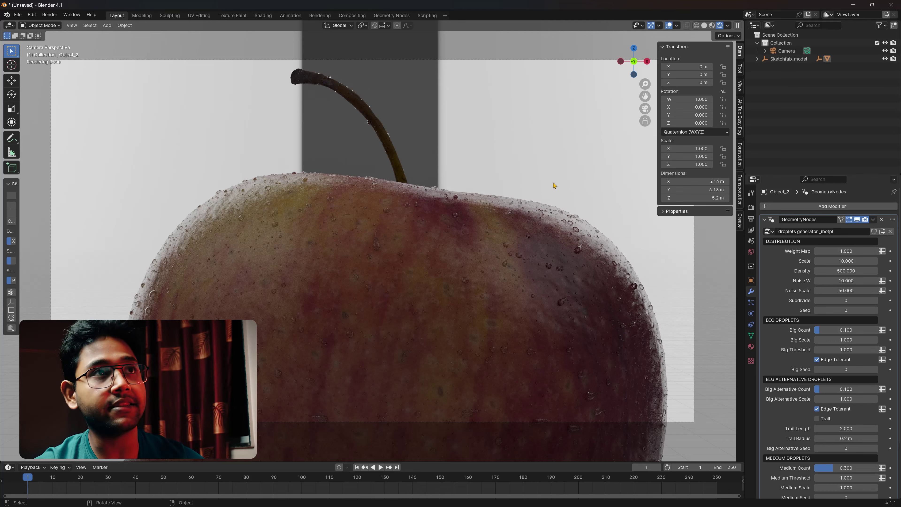
pyautogui.moveTo(2, 22); pyautogui.dragTo(241, 71)
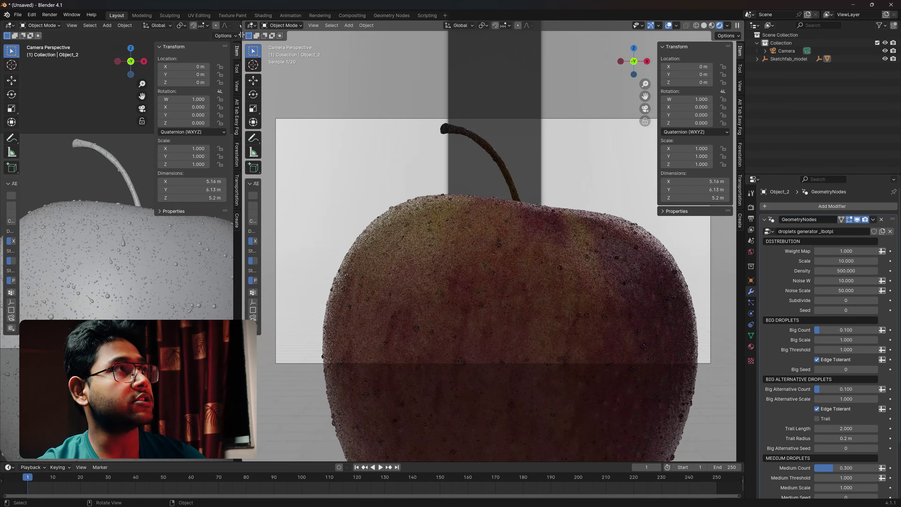
# Show the World node tree in a Shader Editor and add Texture Coordinate and Mapping nodes with Ctrl+T
pyautogui.click(9, 25)
pyautogui.click(28, 99)
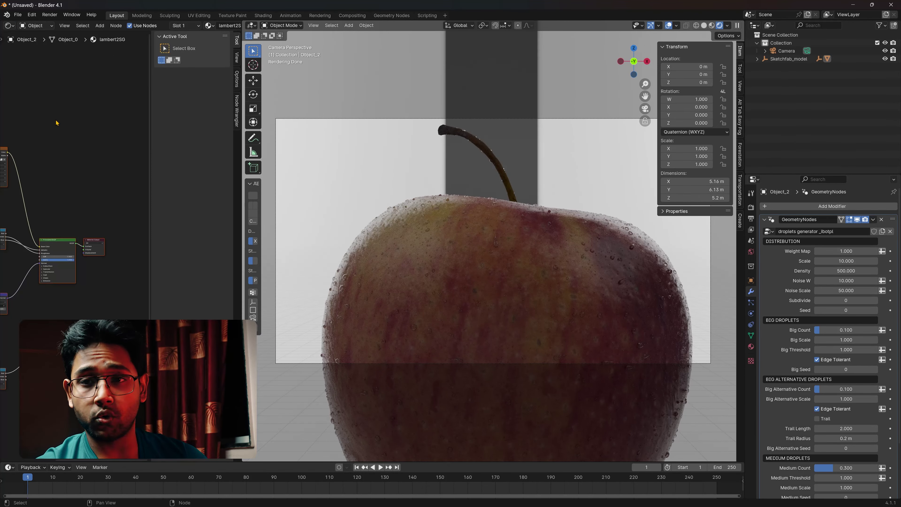
pyautogui.click(35, 25)
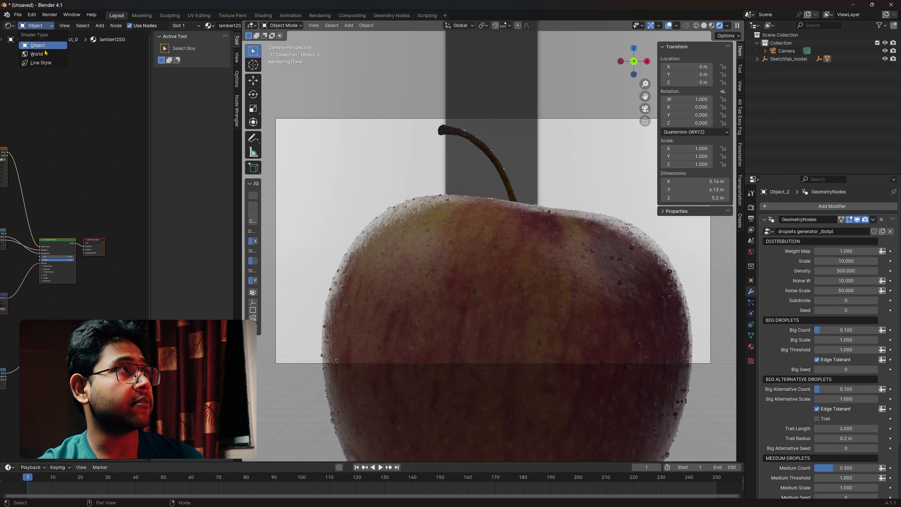
pyautogui.click(35, 41)
pyautogui.press('n')
pyautogui.moveTo(60, 129); pyautogui.dragTo(109, 140, button='middle')
pyautogui.scroll(2, 101, 210)
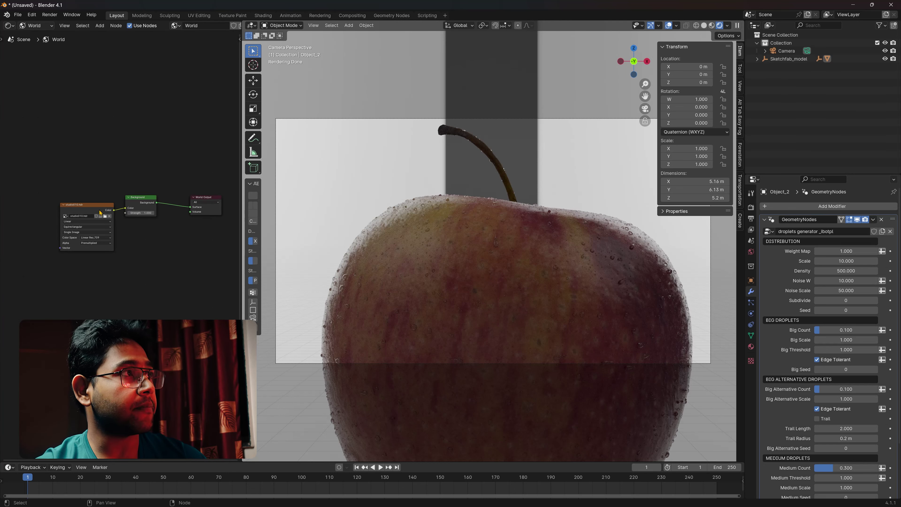
pyautogui.hotkey('ctrl', 't')
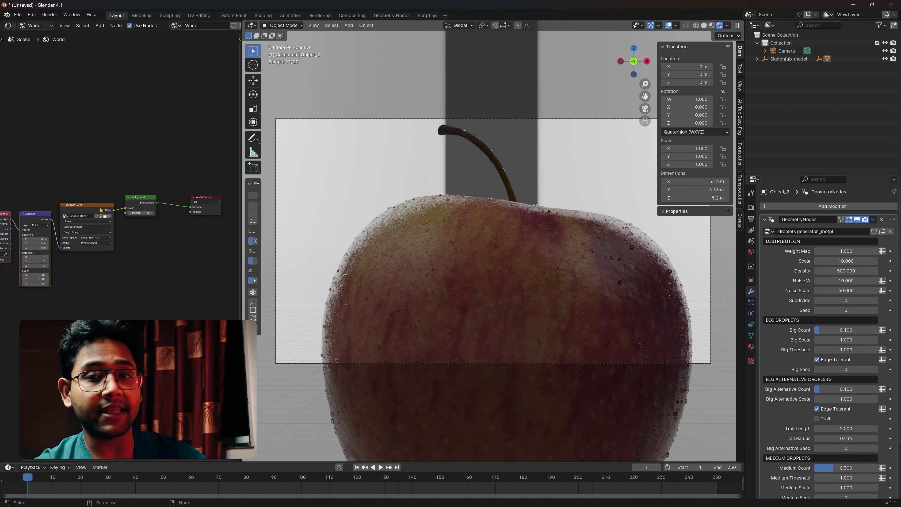
pyautogui.moveTo(100, 230)
pyautogui.mouseDown(button='middle')
pyautogui.moveTo(127, 244)
pyautogui.moveTo(181, 219)
pyautogui.mouseUp(button='middle')
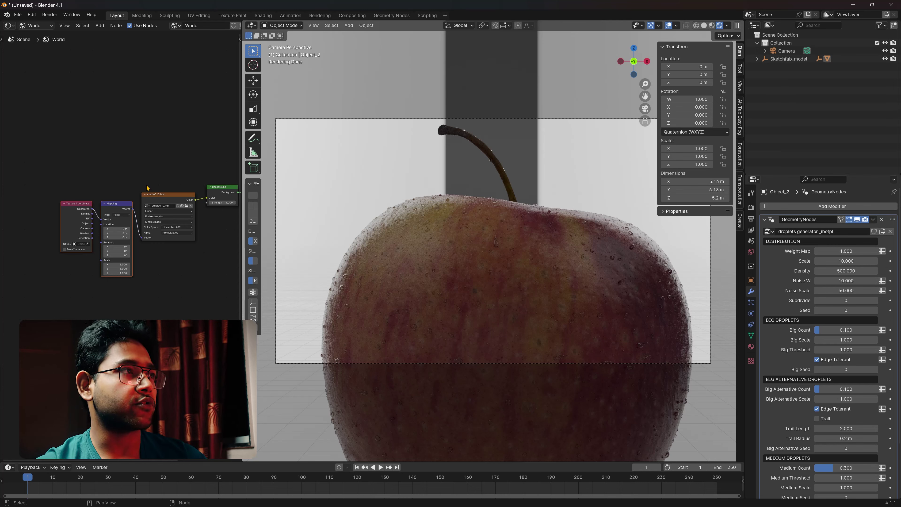
pyautogui.click(33, 15)
pyautogui.click(57, 118)
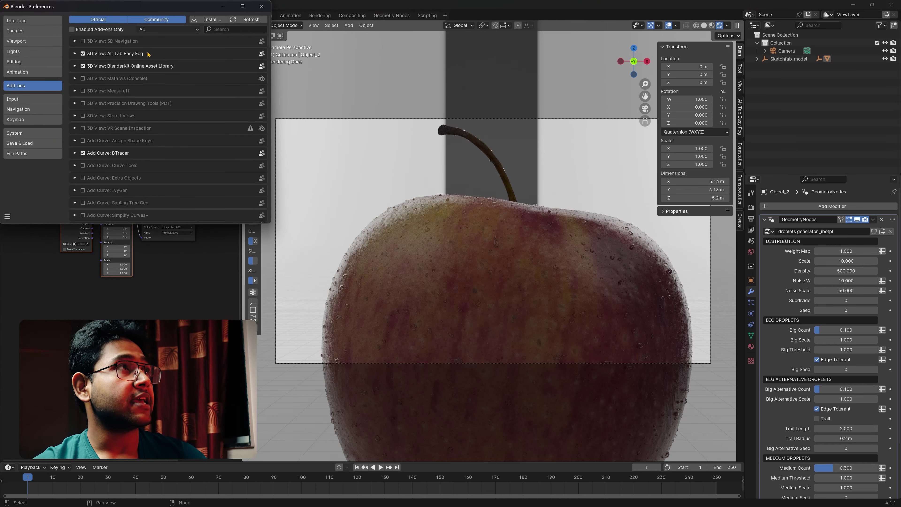
pyautogui.write('node')
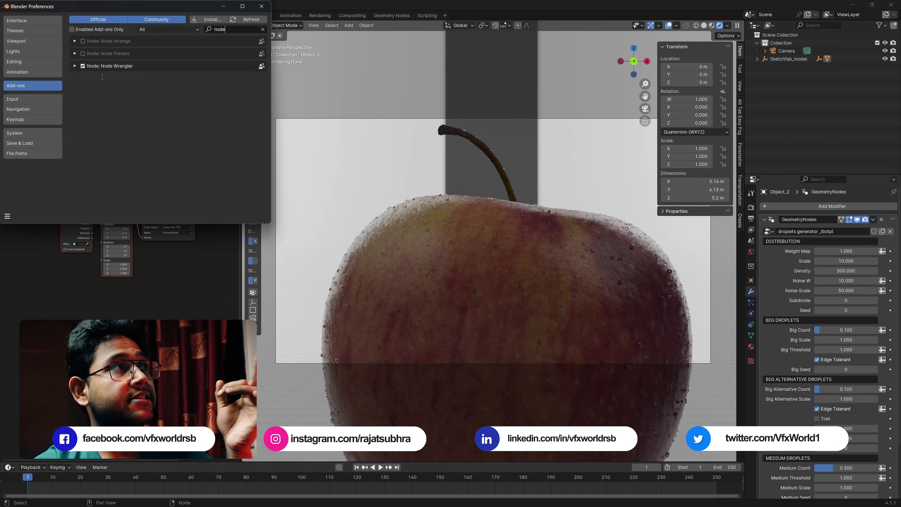
pyautogui.click(265, 13)
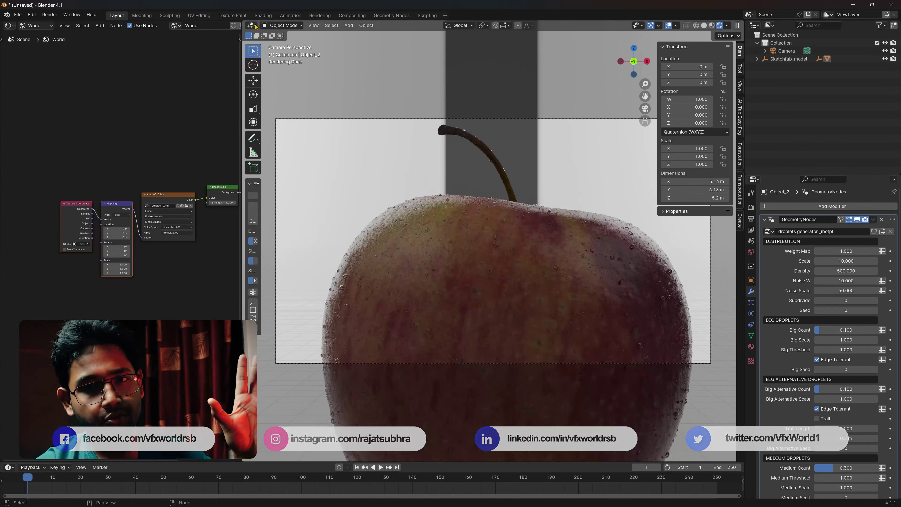
# Rotate the HDRI lighting via the Mapping node's Z, Y and X rotation values
pyautogui.moveTo(115, 258)
pyautogui.mouseDown()
pyautogui.moveTo(149, 258)
pyautogui.moveTo(122, 258)
pyautogui.mouseUp()
pyautogui.scroll(1, 709, 291)
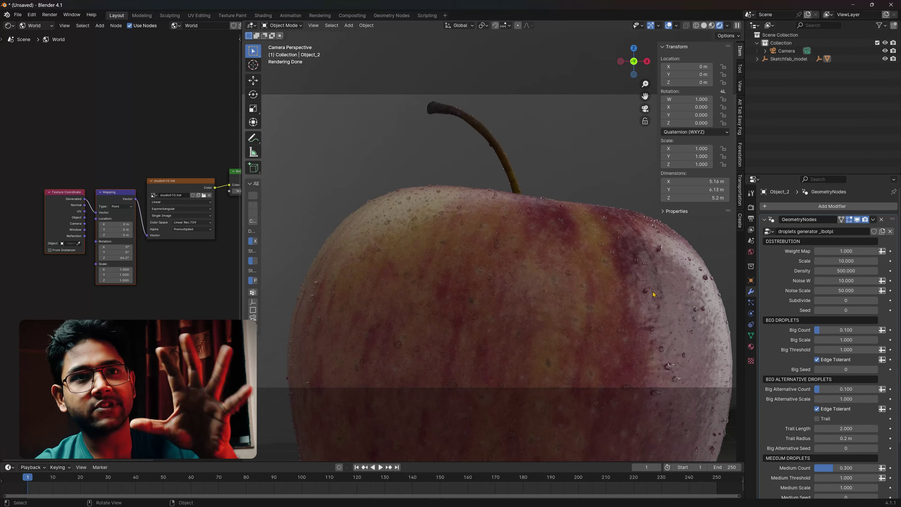
pyautogui.moveTo(114, 253); pyautogui.dragTo(123, 253)
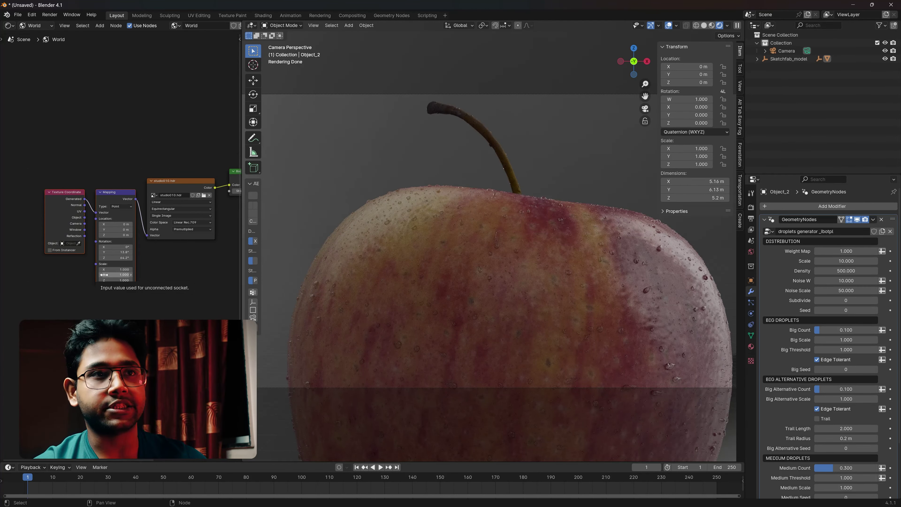
pyautogui.moveTo(115, 247); pyautogui.dragTo(114, 246)
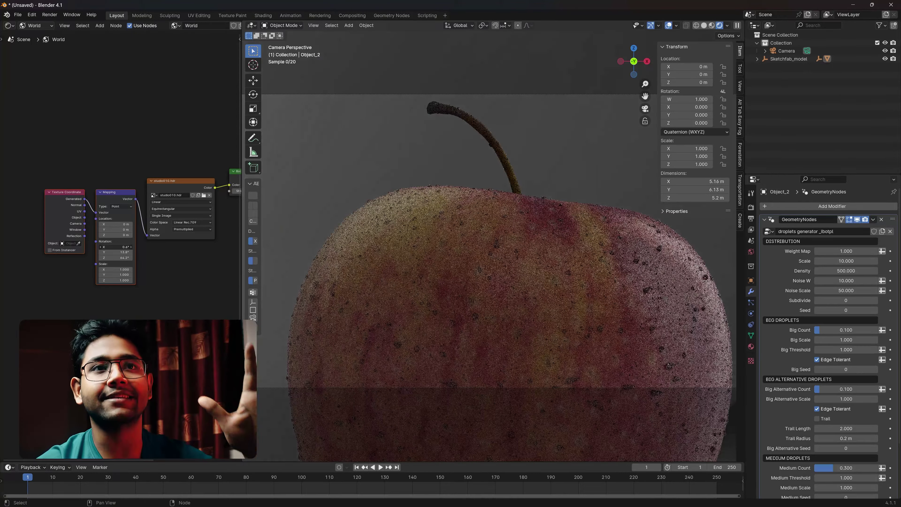
# Raise the world background Strength to 2
pyautogui.click(751, 252)
pyautogui.click(848, 335)
pyautogui.write('2')
pyautogui.press('Return')
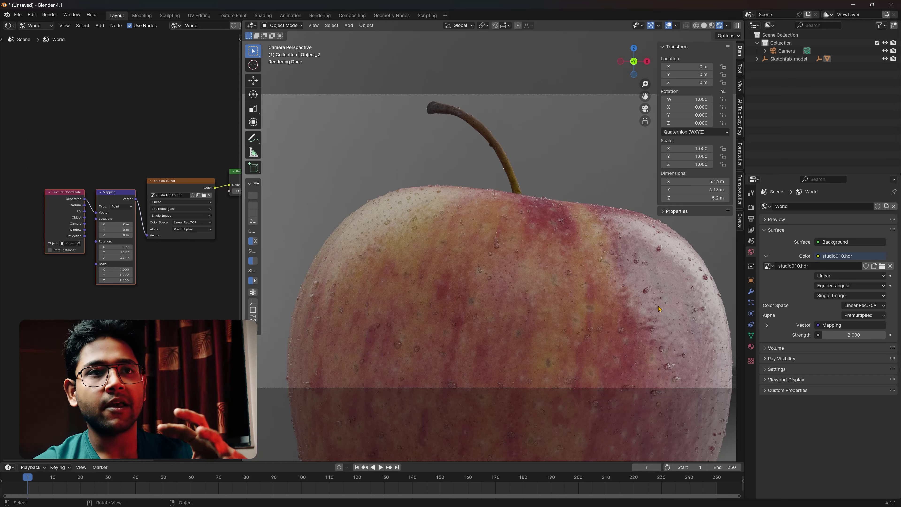
pyautogui.scroll(-2, 659, 307)
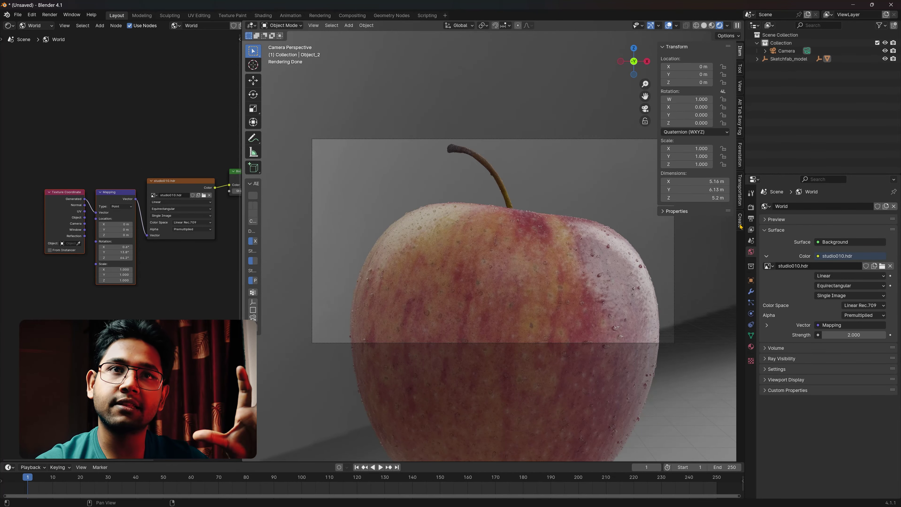
# Set the world HDR to studio012.hdr and show the droplets generator modifier settings
pyautogui.click(751, 218)
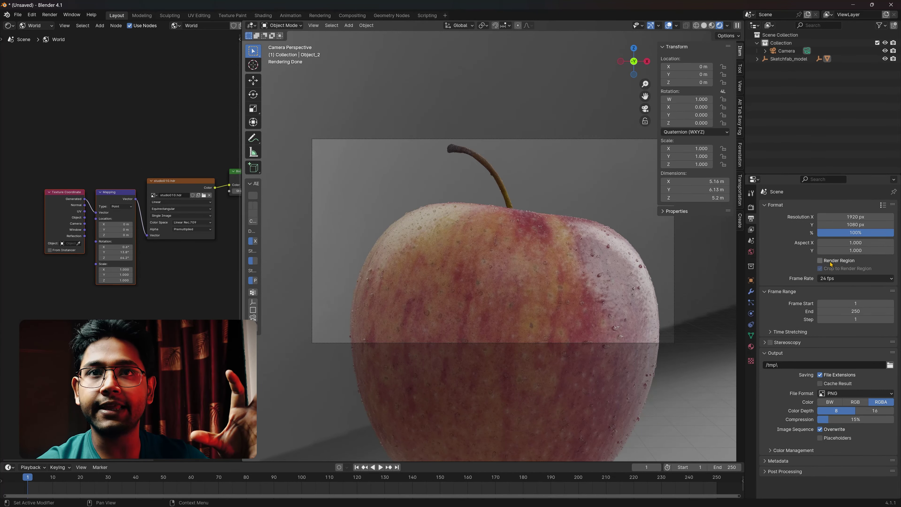
pyautogui.scroll(2, 710, 262)
pyautogui.click(751, 252)
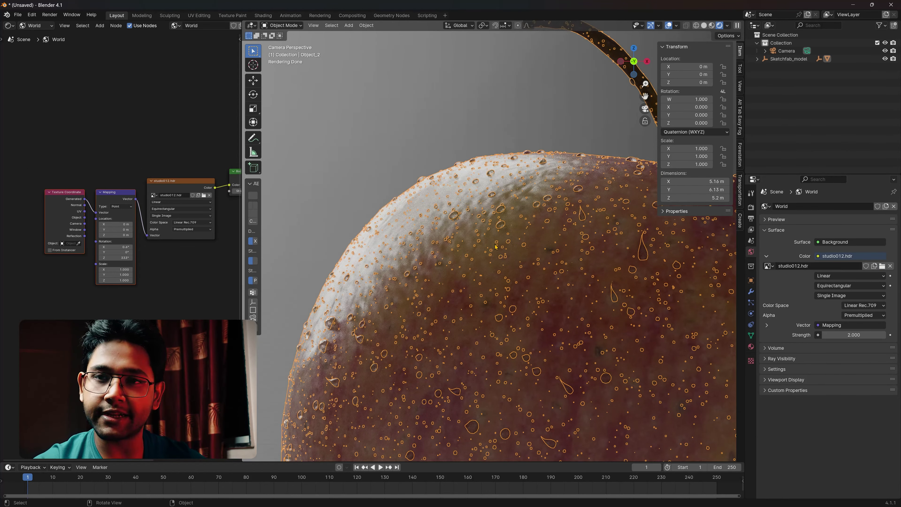
pyautogui.click(751, 291)
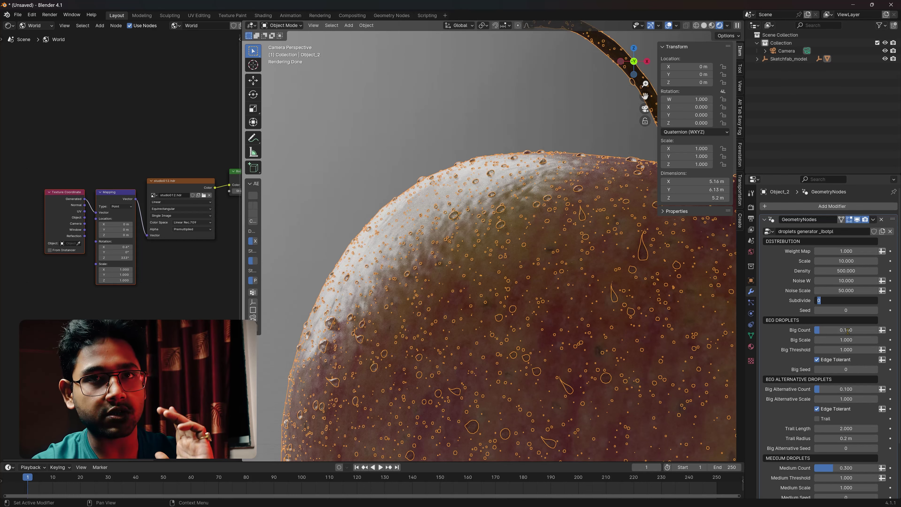
# Keep Subdivide at 0 and set Big Count to 0.2, previewing the droplets
pyautogui.press('Return')
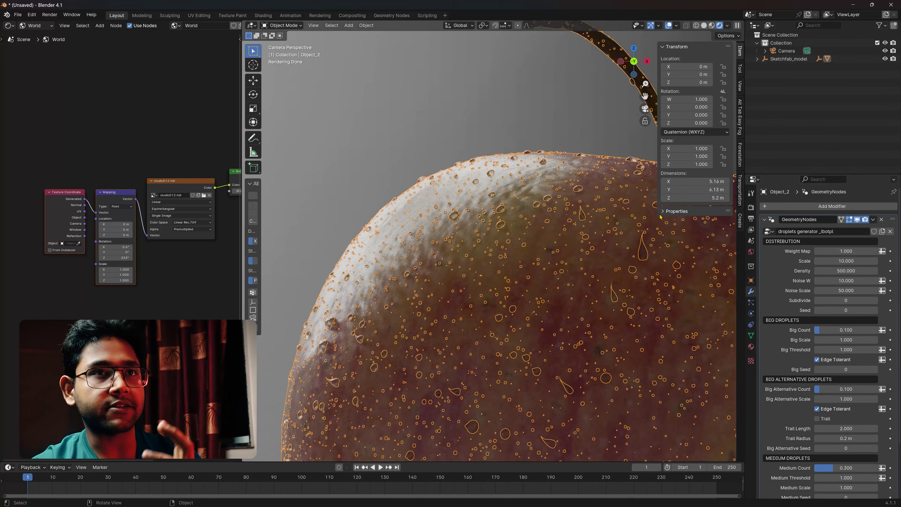
pyautogui.click(839, 332)
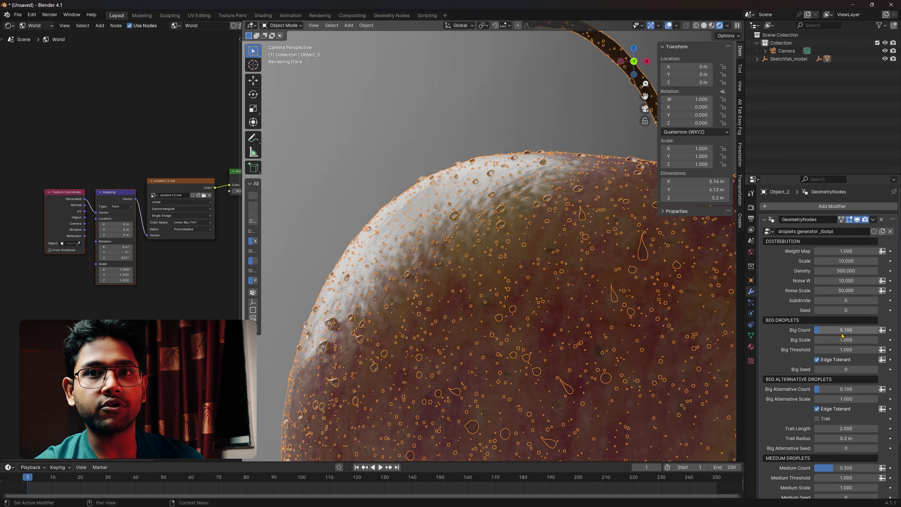
pyautogui.write('0.2')
pyautogui.press('Return')
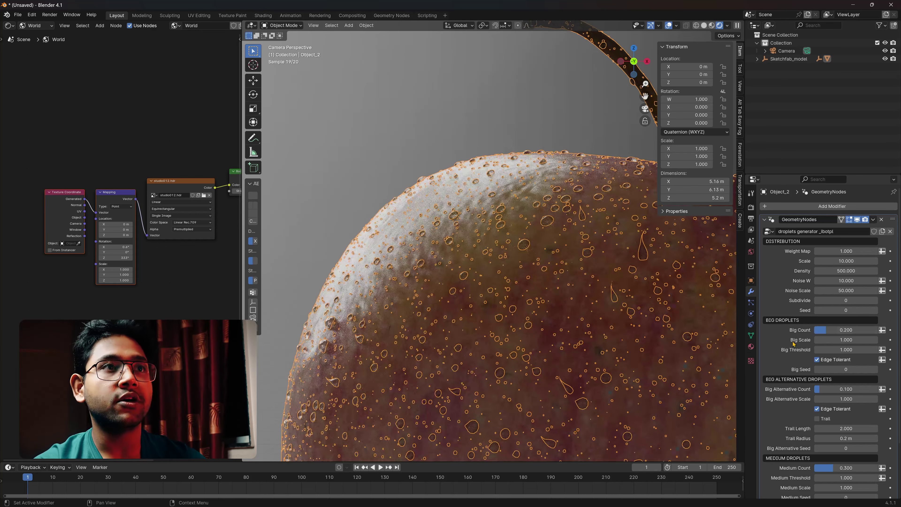
pyautogui.click(548, 99)
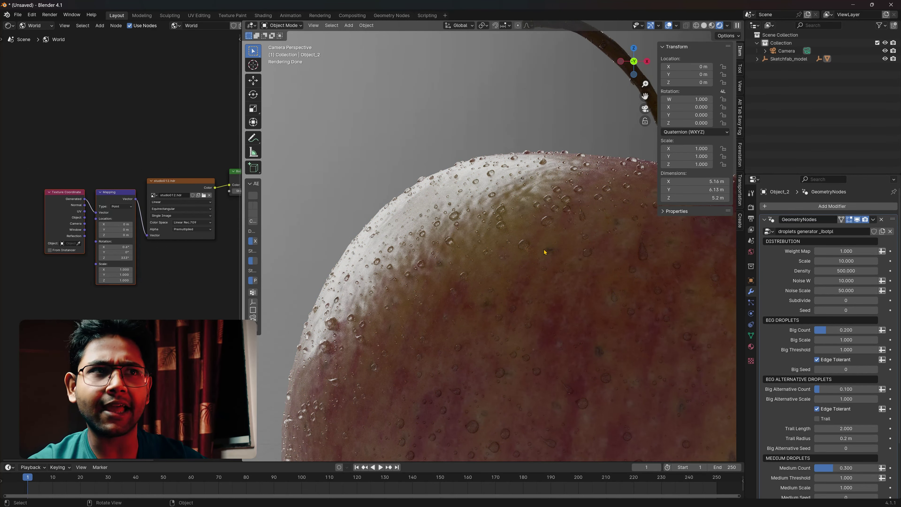
pyautogui.click(543, 250)
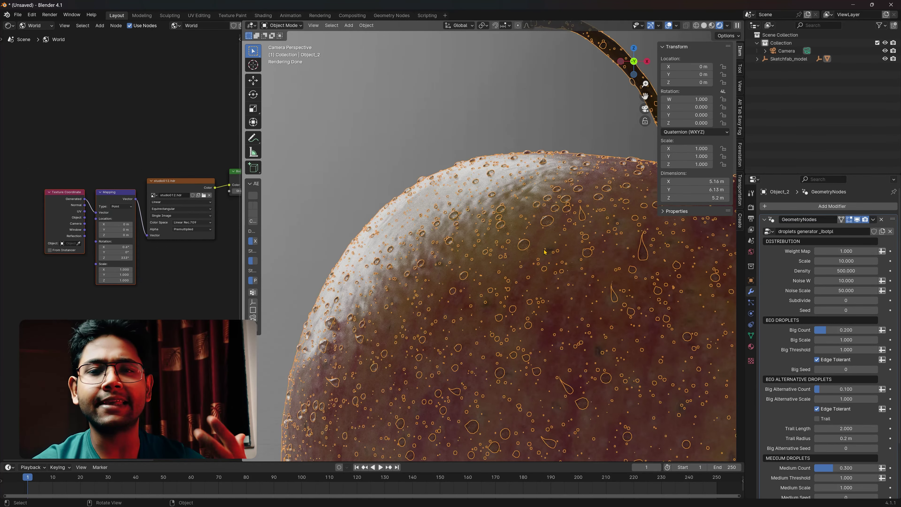
# Set Big Scale to 1.5 and inspect the larger droplets
pyautogui.click(836, 340)
pyautogui.write('1.500')
pyautogui.press('Return')
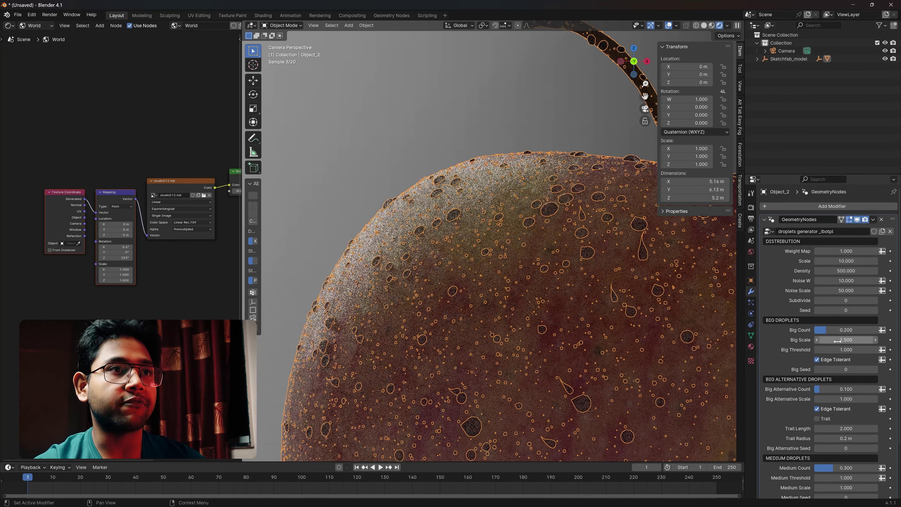
pyautogui.click(523, 136)
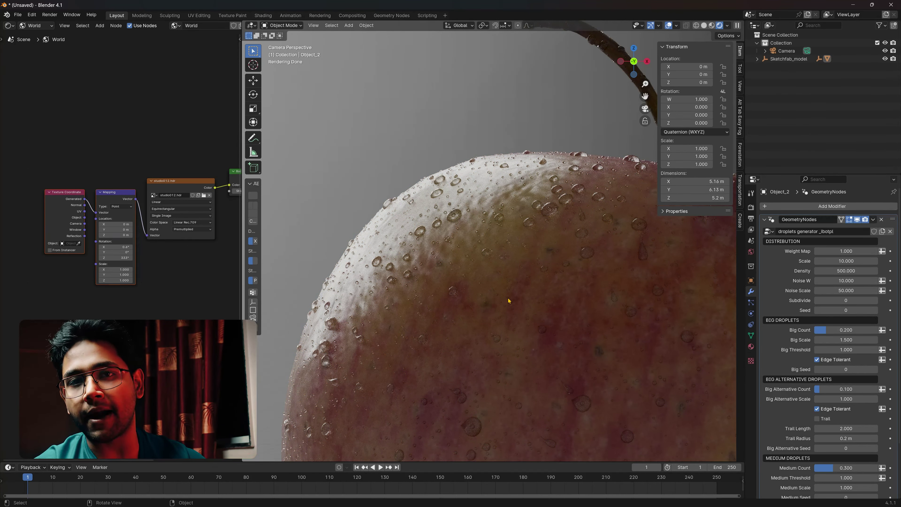
pyautogui.scroll(-2, 776, 342)
pyautogui.scroll(-3, 776, 342)
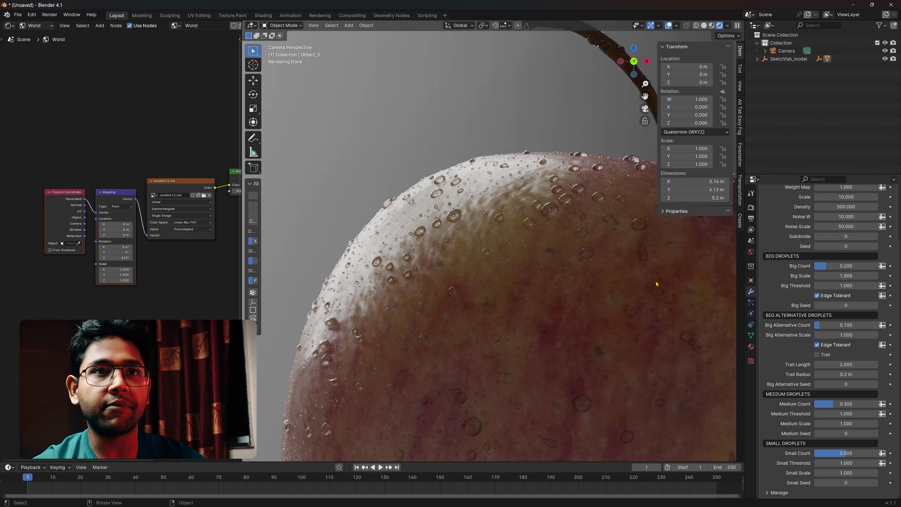
pyautogui.hotkey('ctrl', 'z')
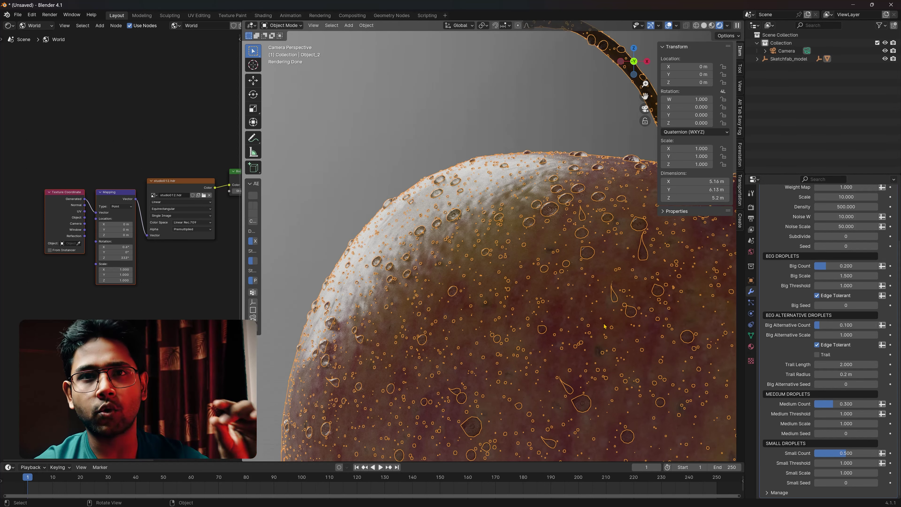
# Try Big Alternative Count 0.5, revert to 0.1, toggle trails, and lower Medium Count to 0.289
pyautogui.click(828, 325)
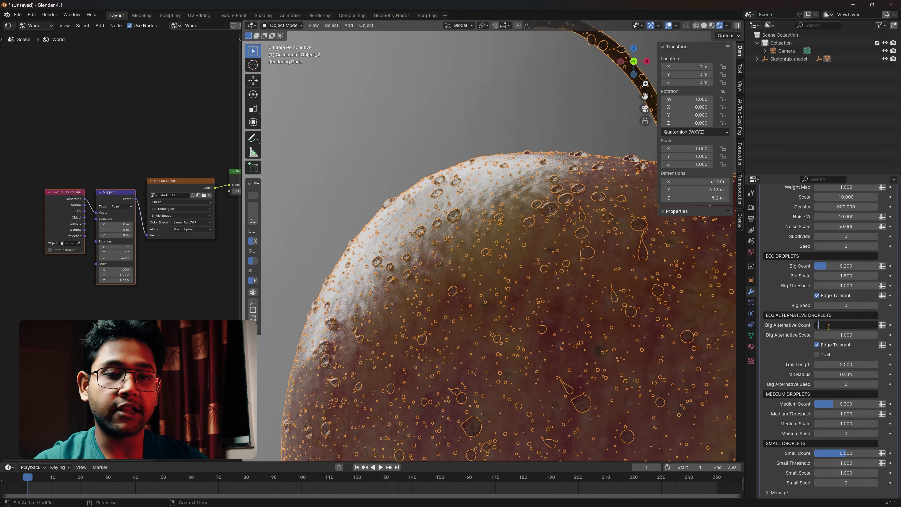
pyautogui.write('.5')
pyautogui.press('Return')
pyautogui.write('.1')
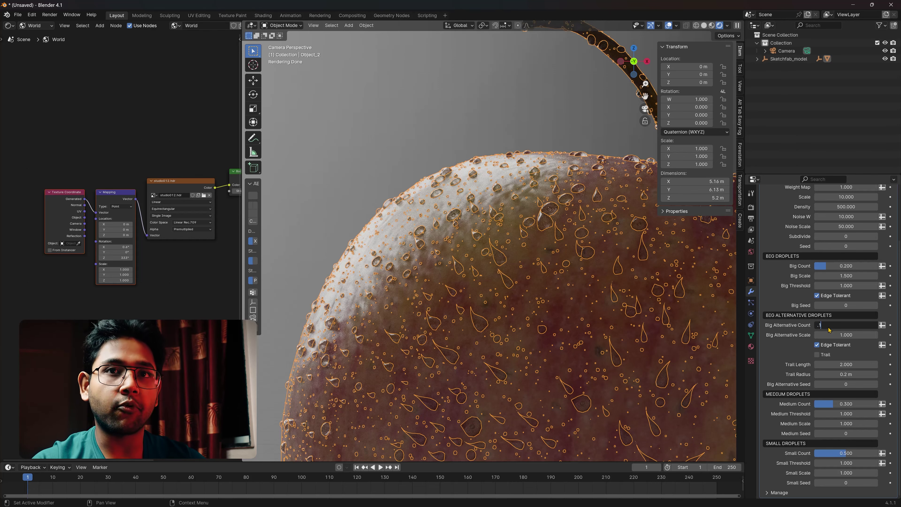
pyautogui.press('Return')
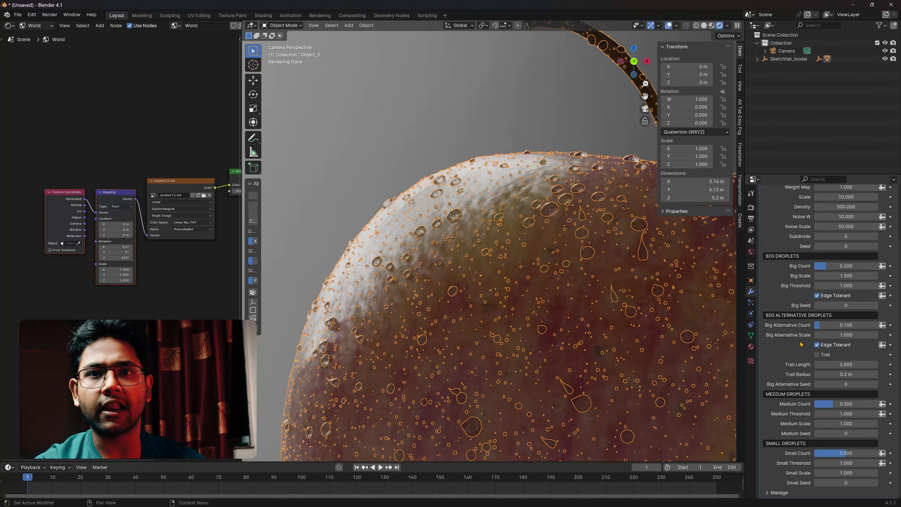
pyautogui.click(822, 356)
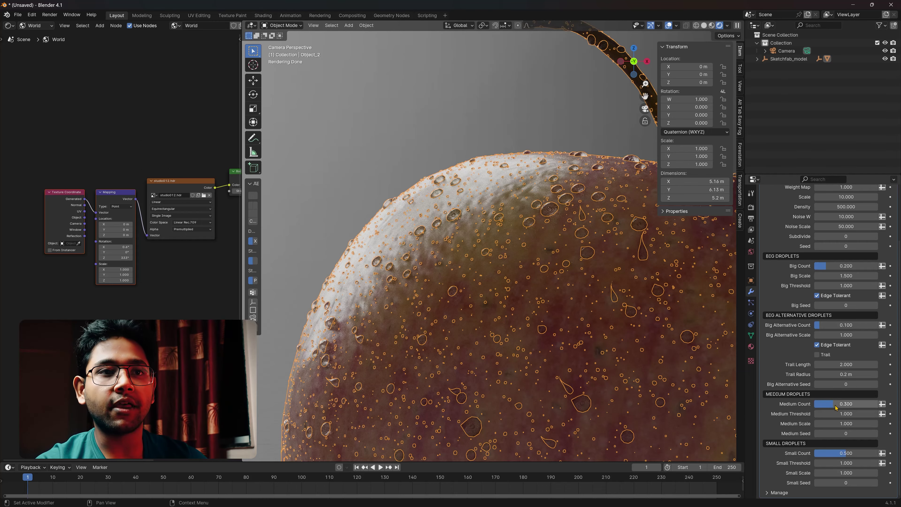
pyautogui.moveTo(846, 404)
pyautogui.mouseDown()
pyautogui.moveTo(832, 403)
pyautogui.moveTo(851, 404)
pyautogui.mouseUp()
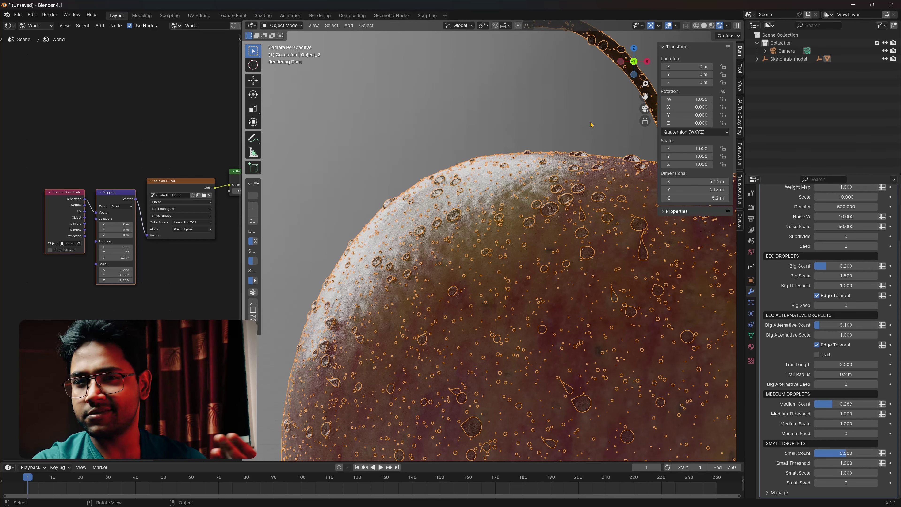
# Orbit to inspect droplets along the apple's edge and edit the generator's Subdivide value
pyautogui.click(559, 105)
pyautogui.scroll(-5, 559, 102)
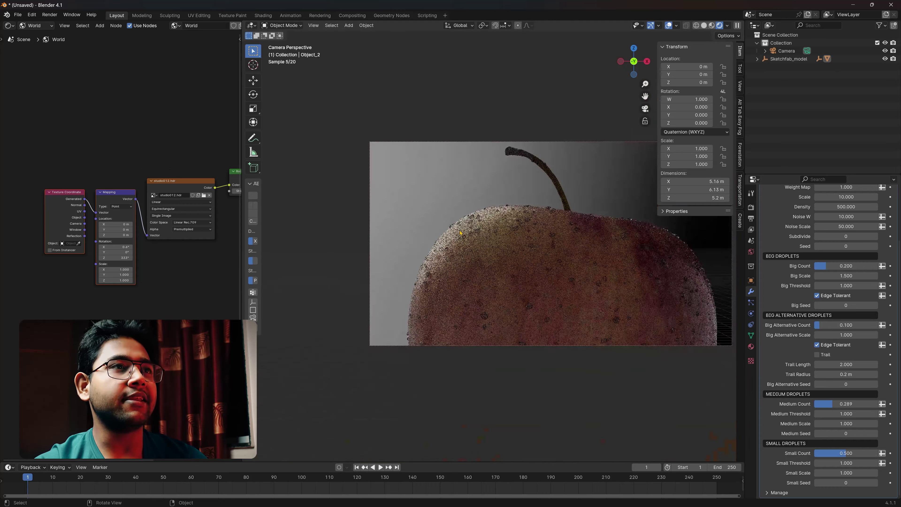
pyautogui.scroll(2, 466, 250)
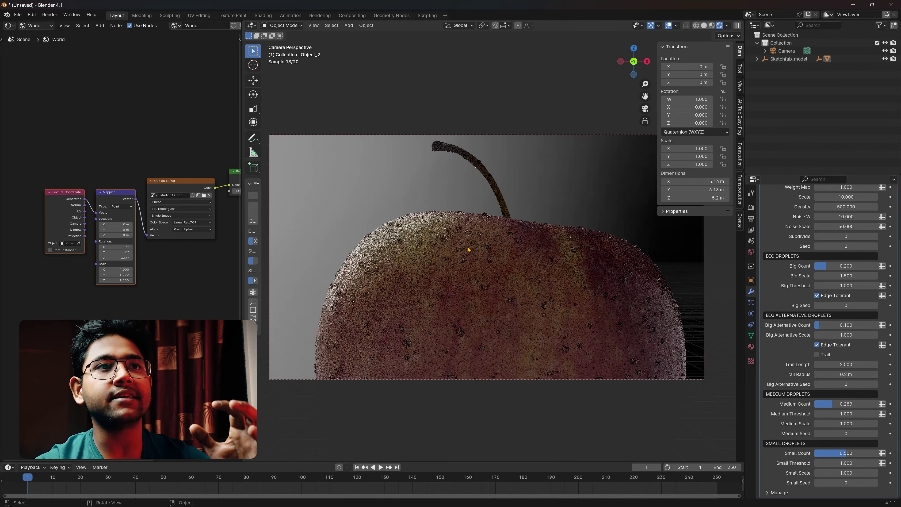
pyautogui.scroll(4, 528, 275)
pyautogui.moveTo(528, 275); pyautogui.dragTo(584, 426, button='middle')
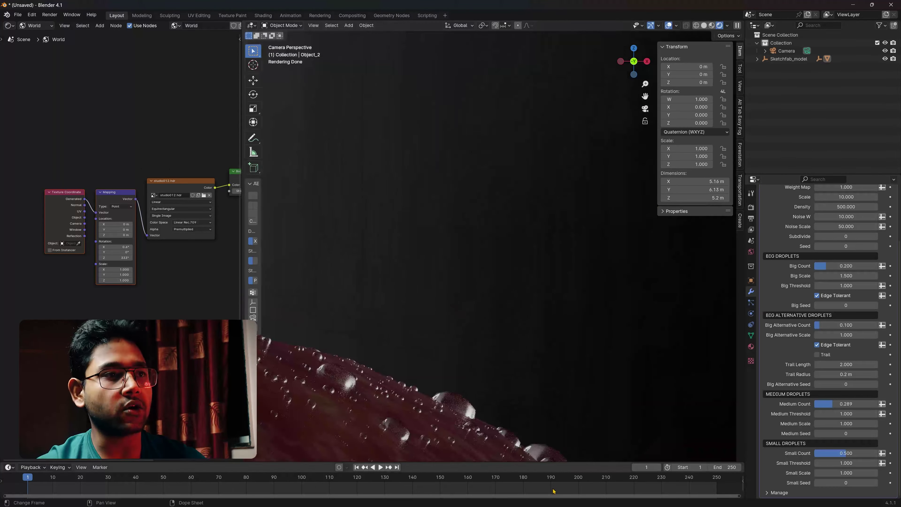
pyautogui.moveTo(477, 401); pyautogui.dragTo(507, 243, button='middle')
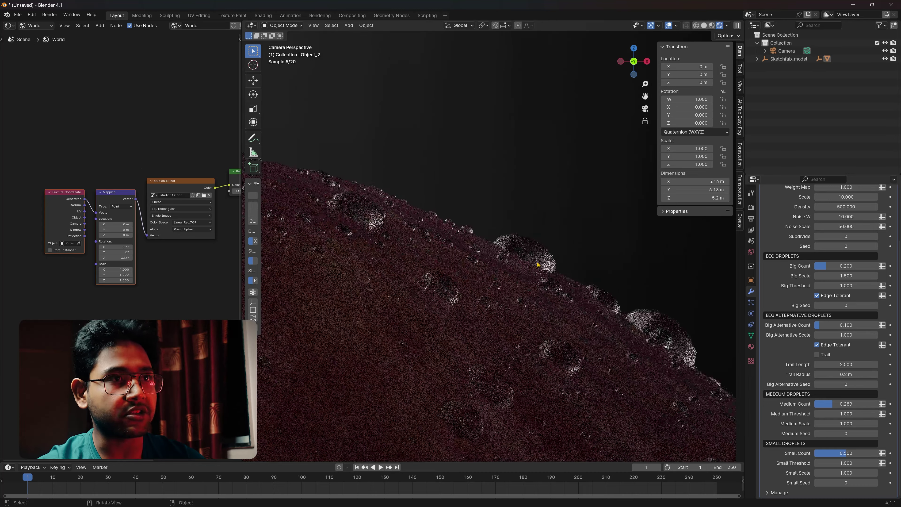
pyautogui.scroll(4, 781, 312)
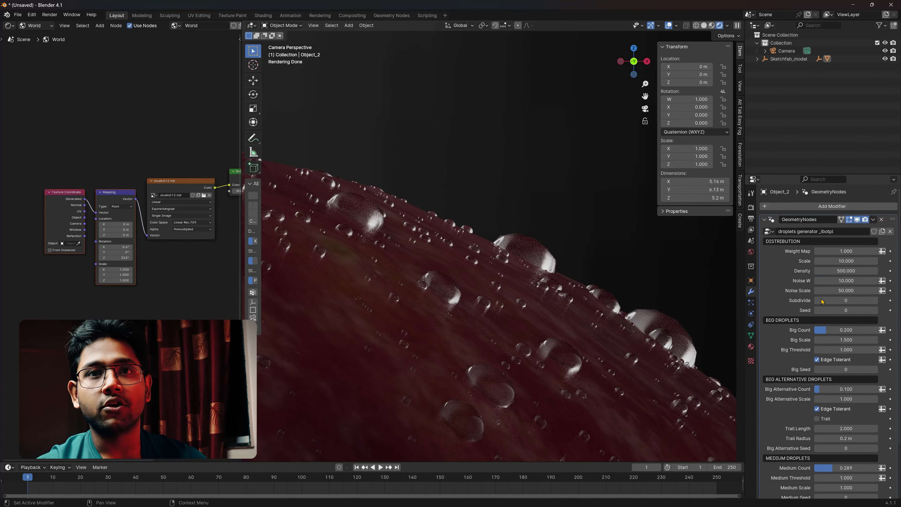
pyautogui.click(842, 300)
pyautogui.write('10')
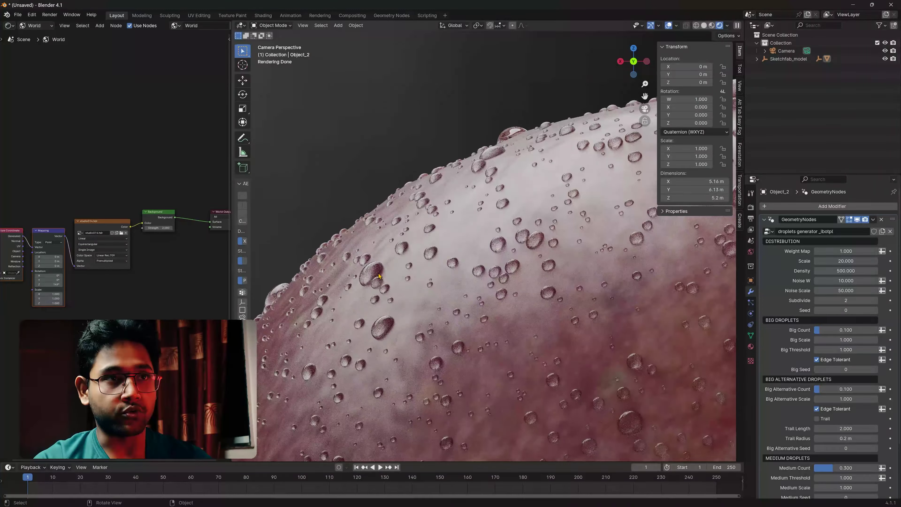
pyautogui.scroll(-3, 379, 276)
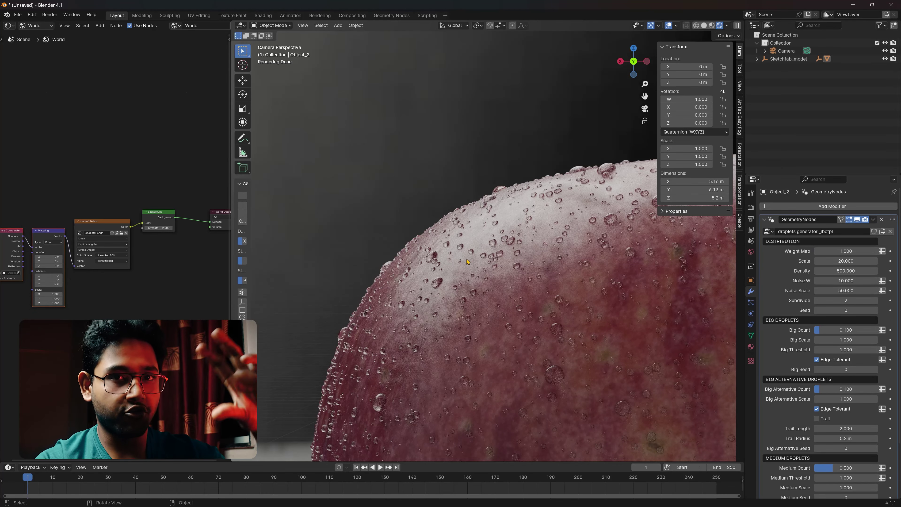
# Add a new material slot to the droplets object and assign DropletMat
pyautogui.click(506, 273)
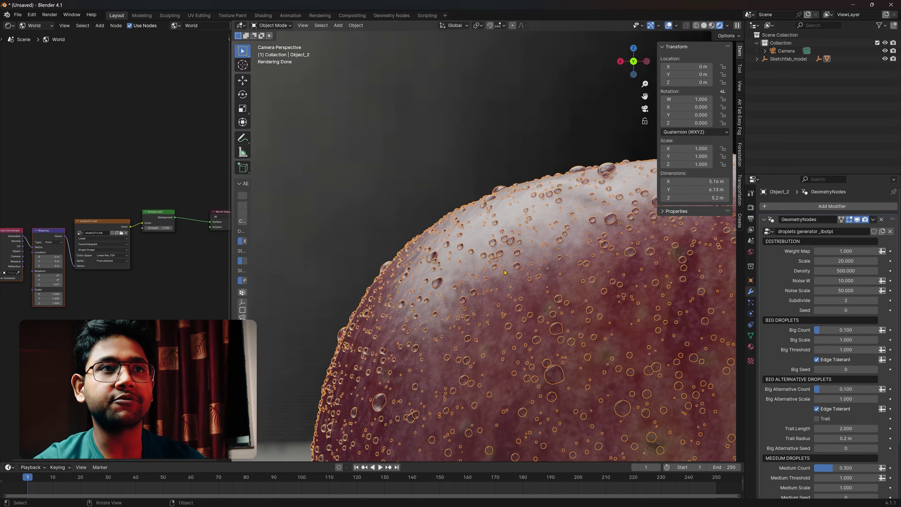
pyautogui.click(751, 348)
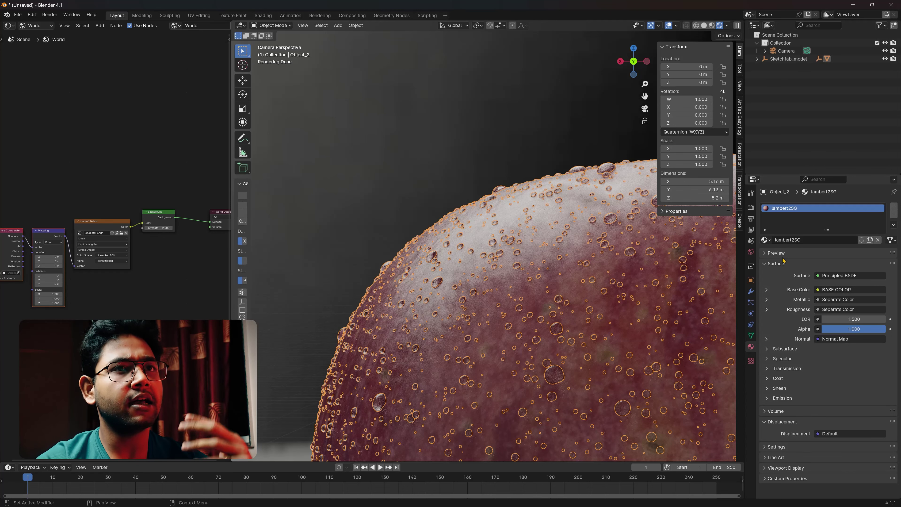
pyautogui.click(764, 230)
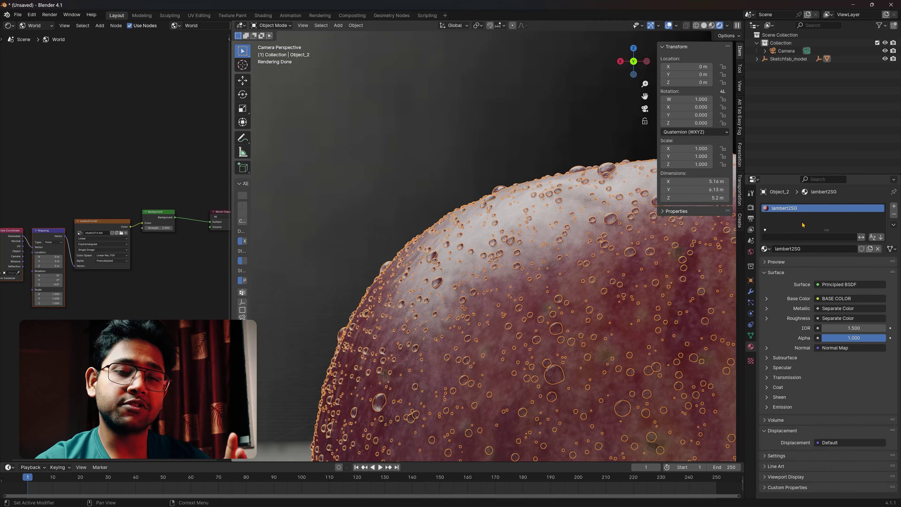
pyautogui.click(893, 206)
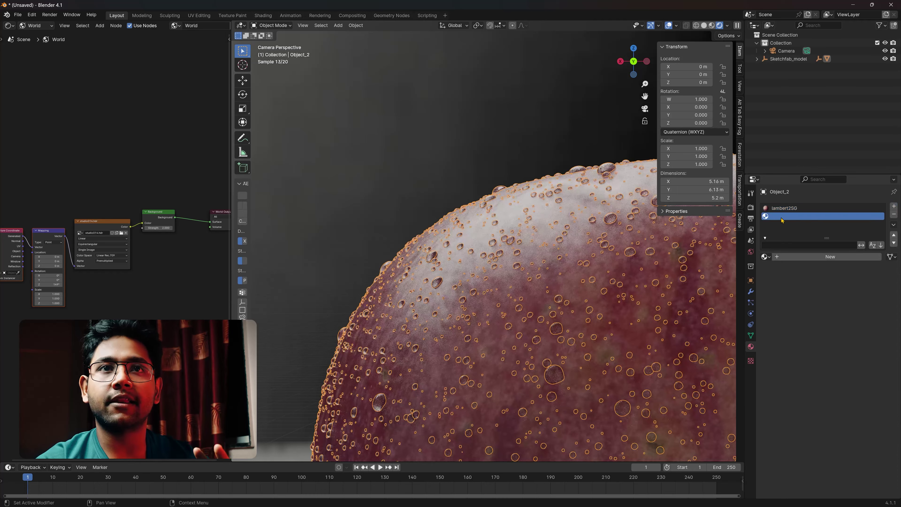
pyautogui.click(768, 257)
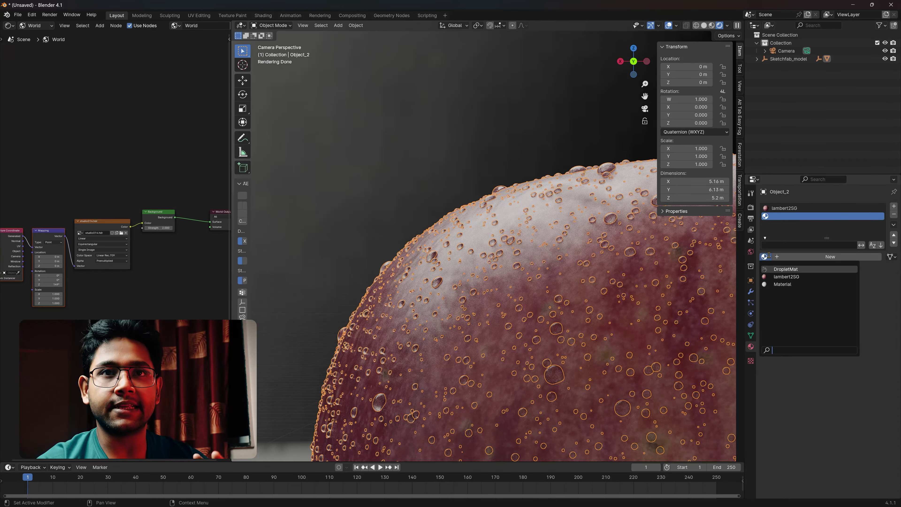
pyautogui.click(775, 270)
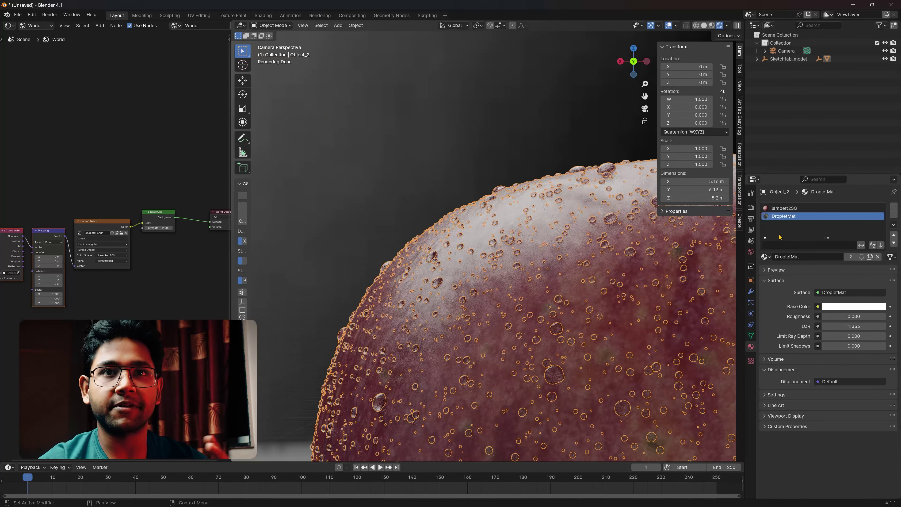
# Try cyan tints and roughness 0.5, then settle on white base colour and roughness 0
pyautogui.click(553, 141)
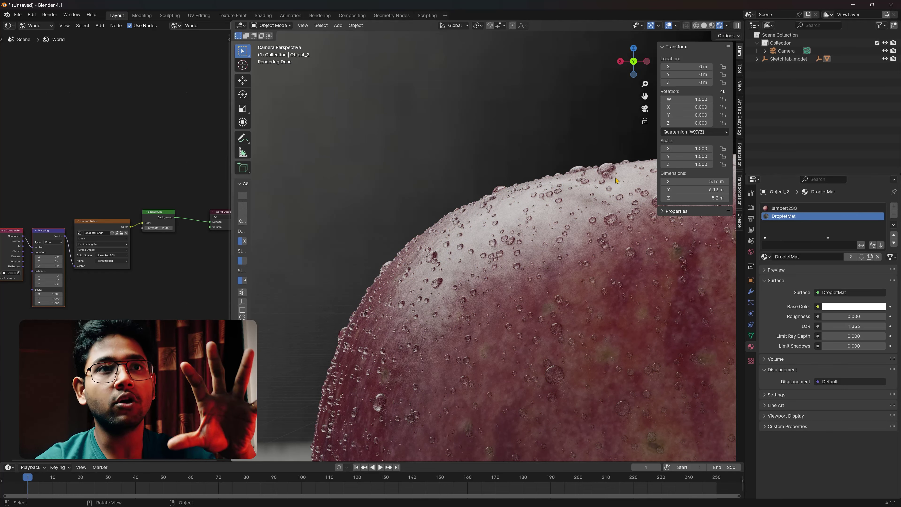
pyautogui.click(845, 308)
pyautogui.moveTo(835, 234); pyautogui.dragTo(846, 186)
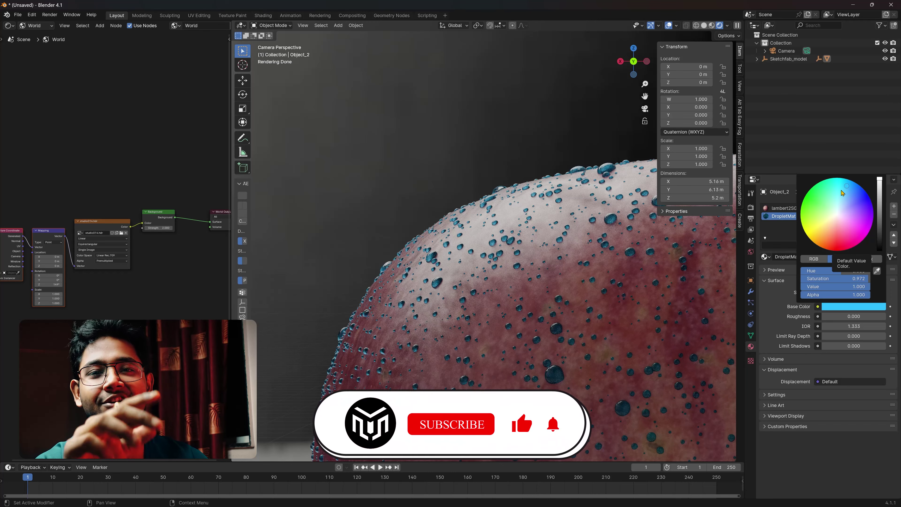
pyautogui.moveTo(839, 195); pyautogui.dragTo(840, 222)
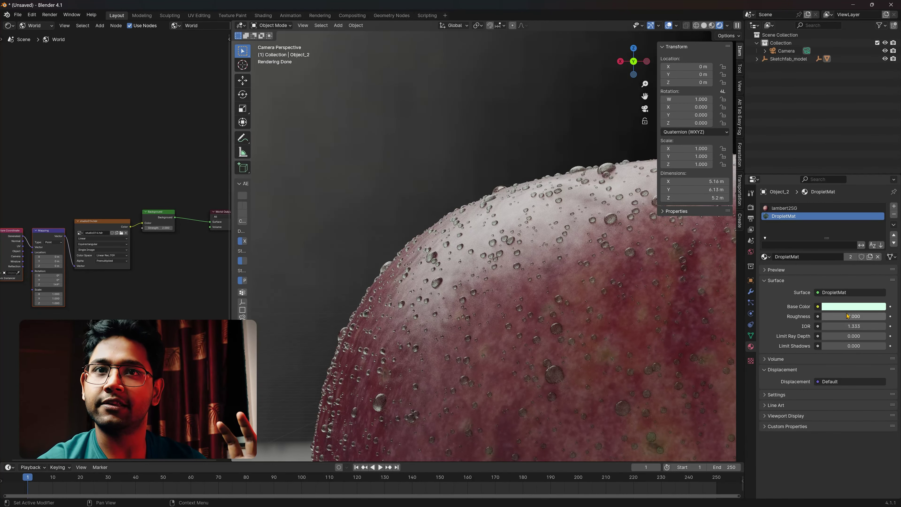
pyautogui.moveTo(830, 316); pyautogui.dragTo(854, 316)
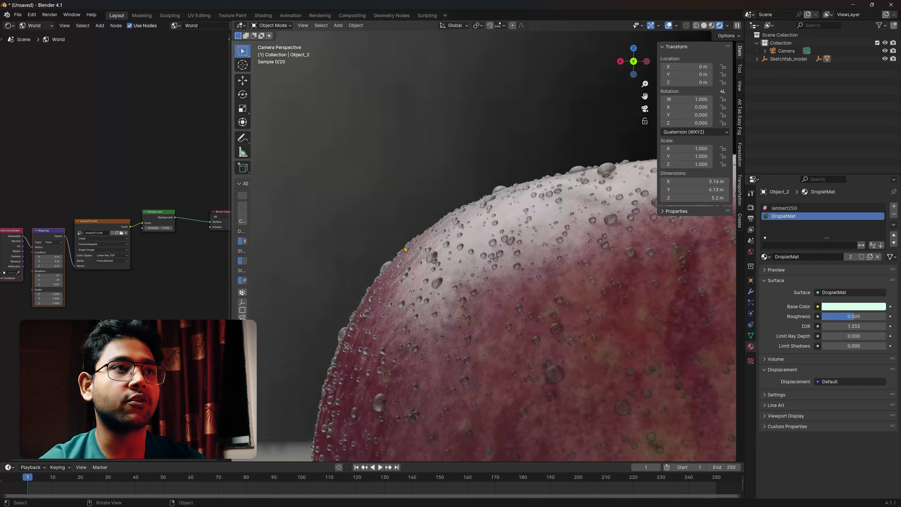
pyautogui.scroll(3, 685, 325)
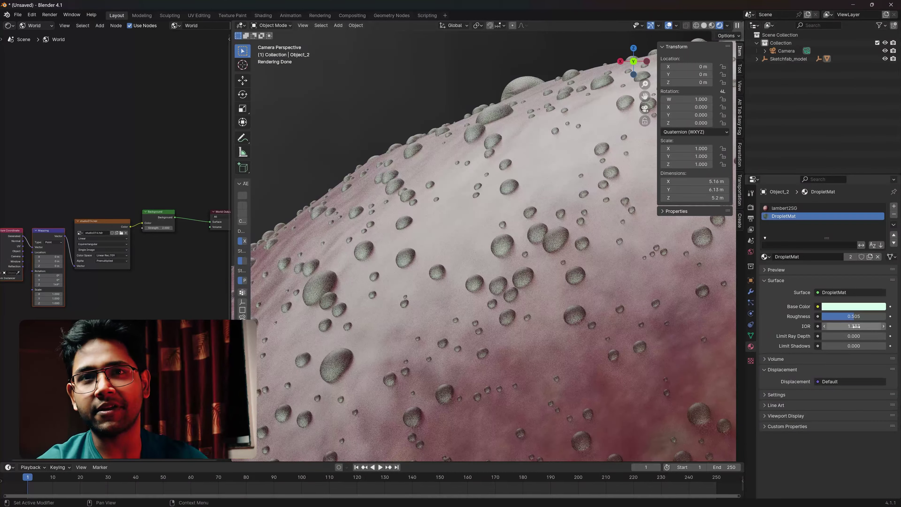
pyautogui.moveTo(853, 316); pyautogui.dragTo(822, 317)
pyautogui.click(866, 306)
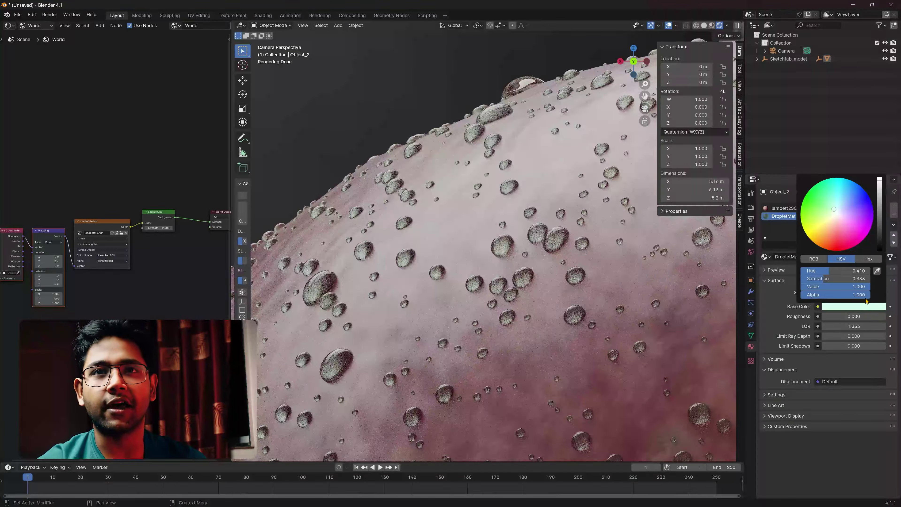
pyautogui.click(836, 213)
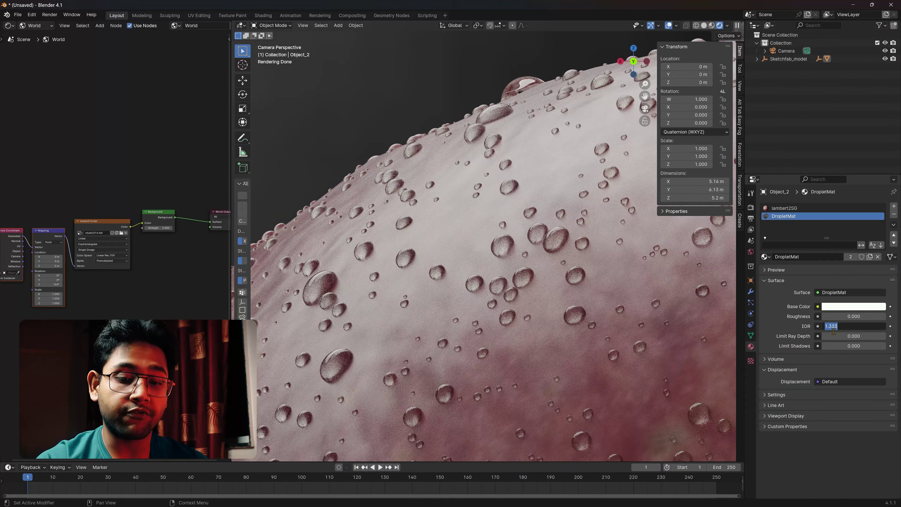
# Set droplet IOR 1.33, Limit Shadows 0.6 and Limit Ray Depth 0.302
pyautogui.write('1')
pyautogui.press('Return')
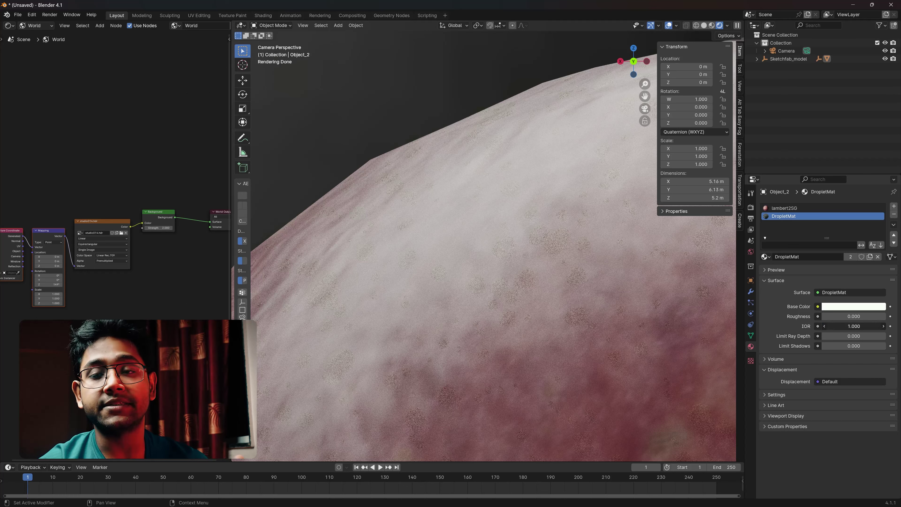
pyautogui.write('3')
pyautogui.press('Return')
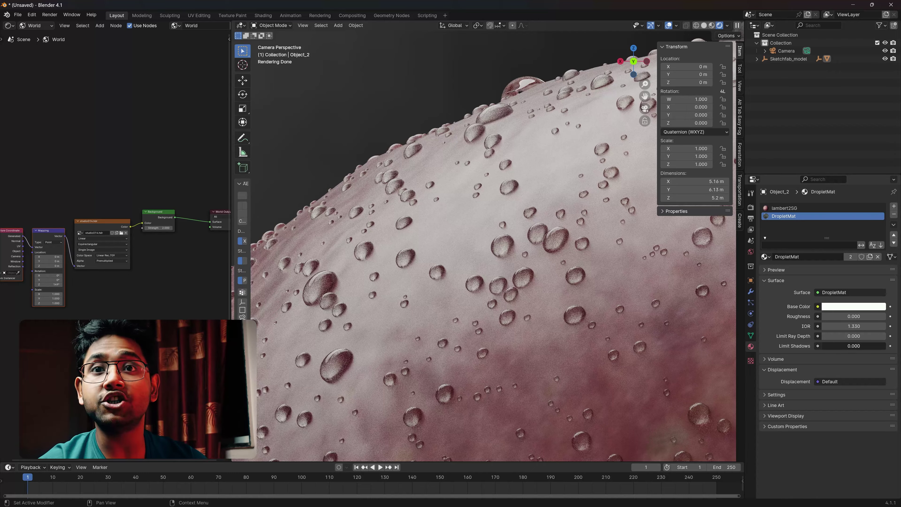
pyautogui.moveTo(854, 346); pyautogui.dragTo(870, 346)
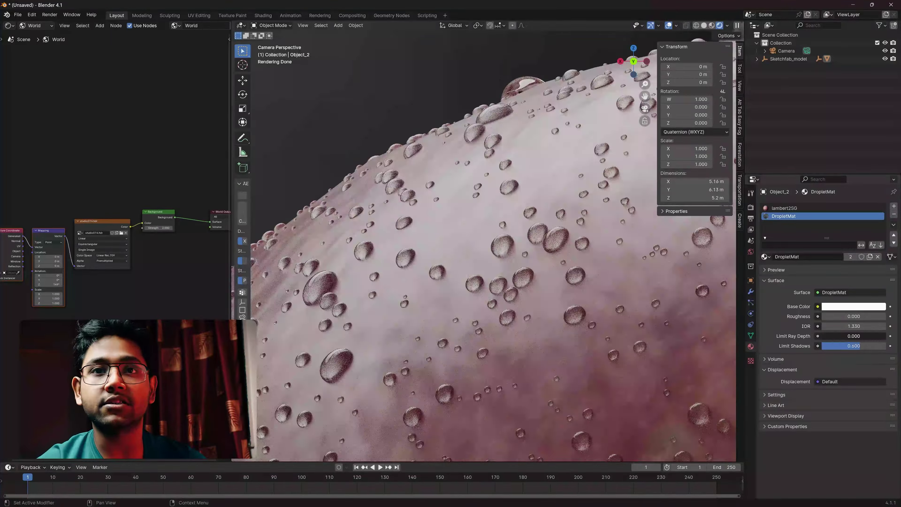
pyautogui.moveTo(830, 336); pyautogui.dragTo(848, 335)
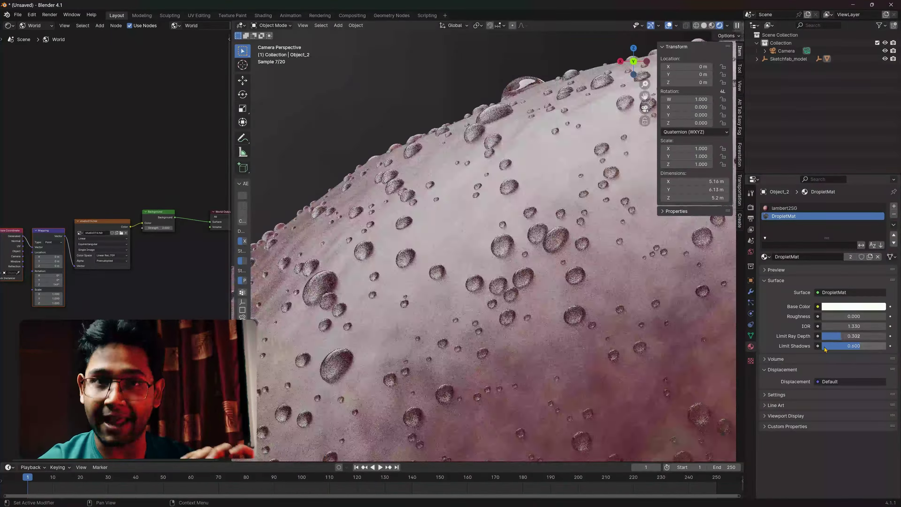
pyautogui.click(767, 359)
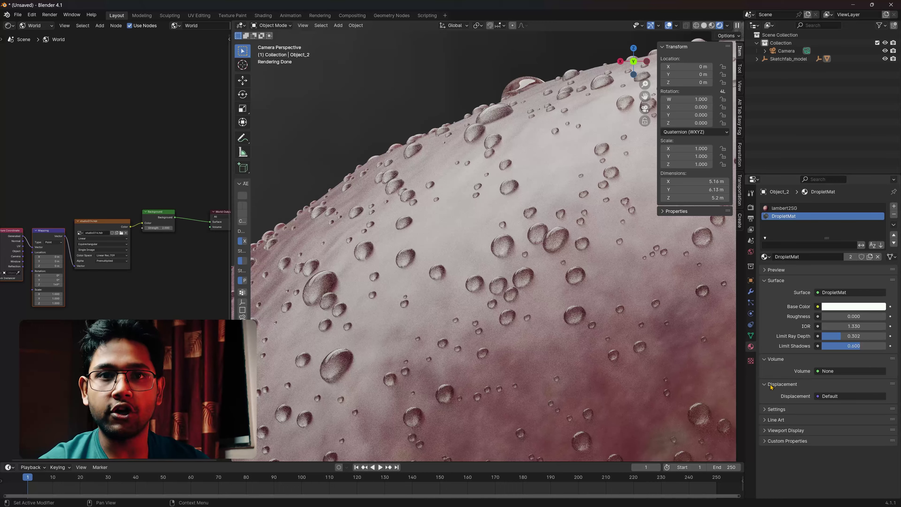
pyautogui.click(764, 409)
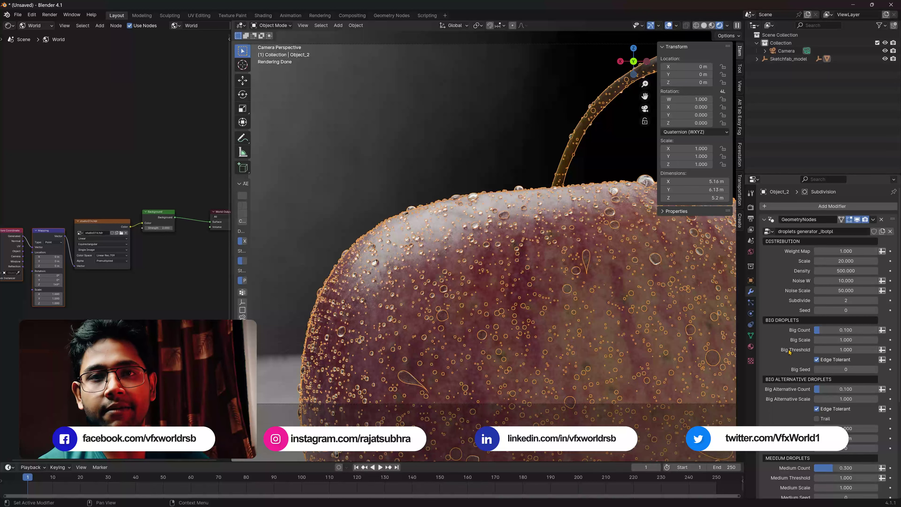
# Move the camera view close onto the apple's top edge to preview the rendered droplets
pyautogui.scroll(-5, 789, 351)
pyautogui.scroll(-4, 785, 364)
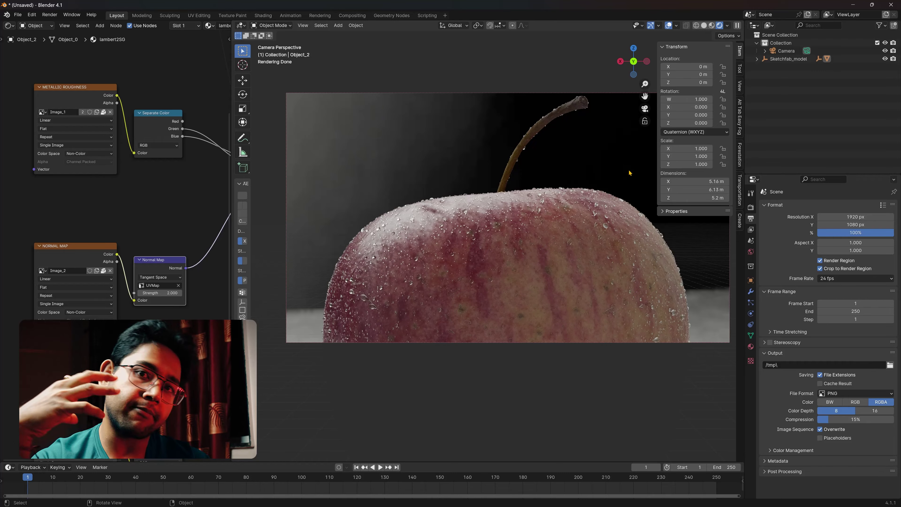
pyautogui.moveTo(345, 218); pyautogui.dragTo(486, 272, button='middle')
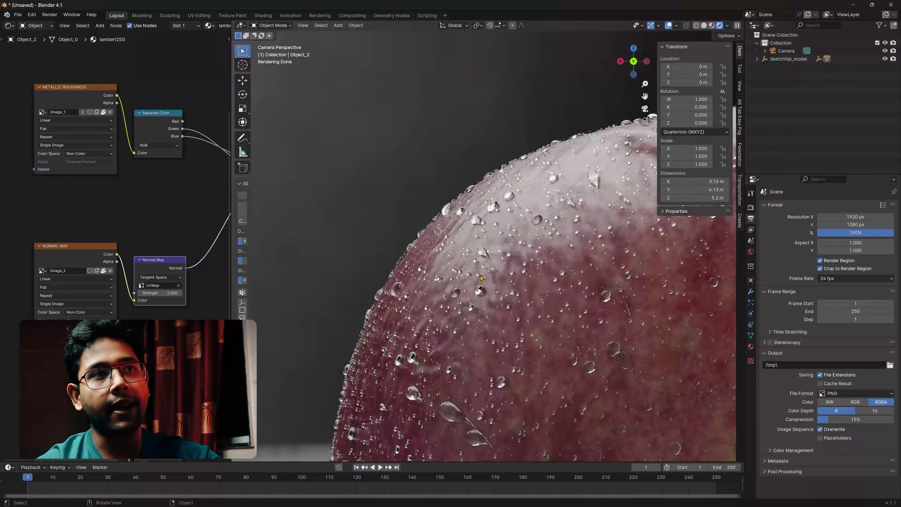
pyautogui.scroll(-5, 481, 278)
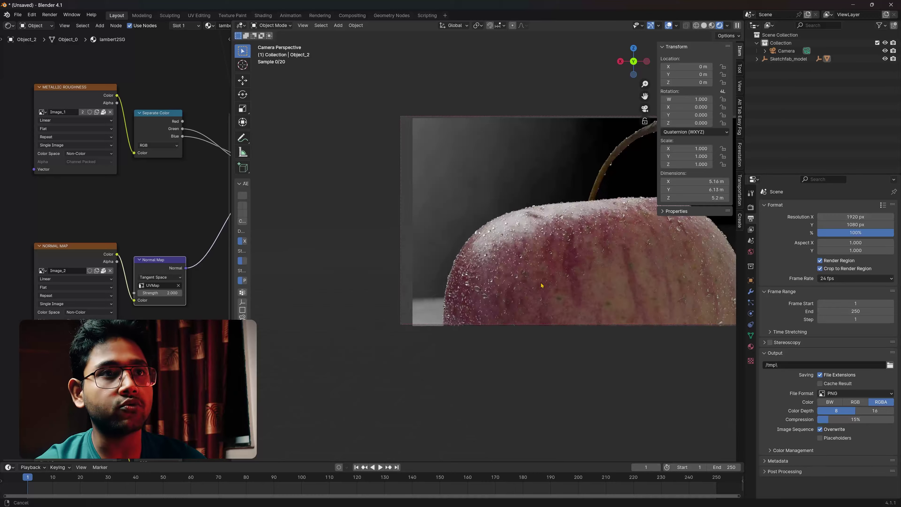
pyautogui.scroll(2, 566, 287)
pyautogui.scroll(2, 459, 334)
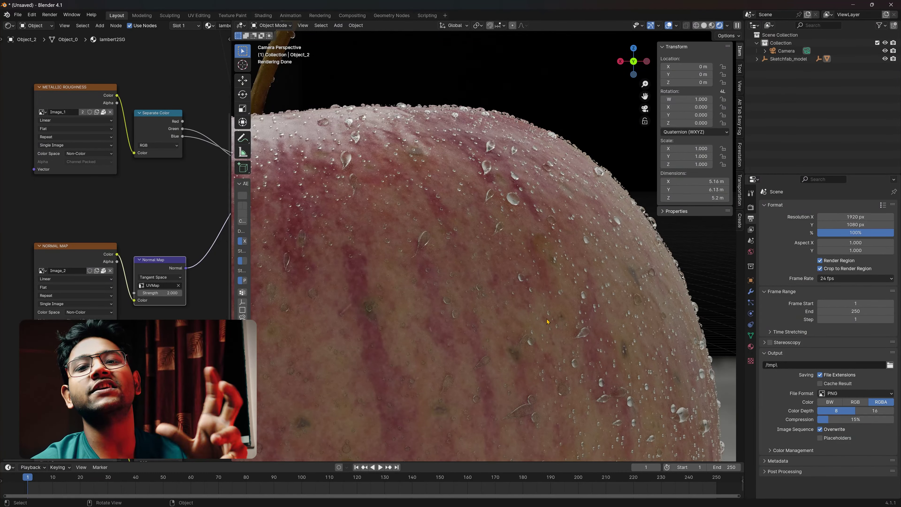
pyautogui.scroll(-3, 548, 321)
pyautogui.scroll(-3, 469, 277)
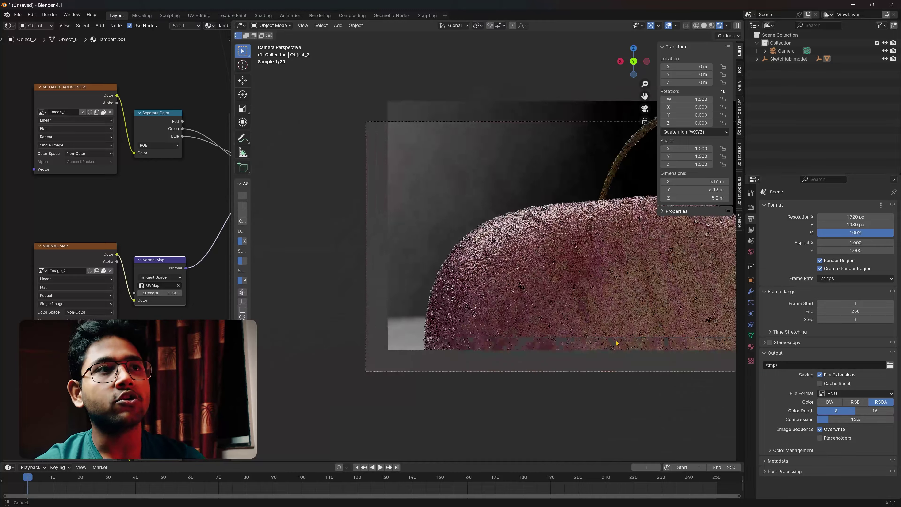
pyautogui.scroll(3, 469, 277)
pyautogui.scroll(2, 443, 275)
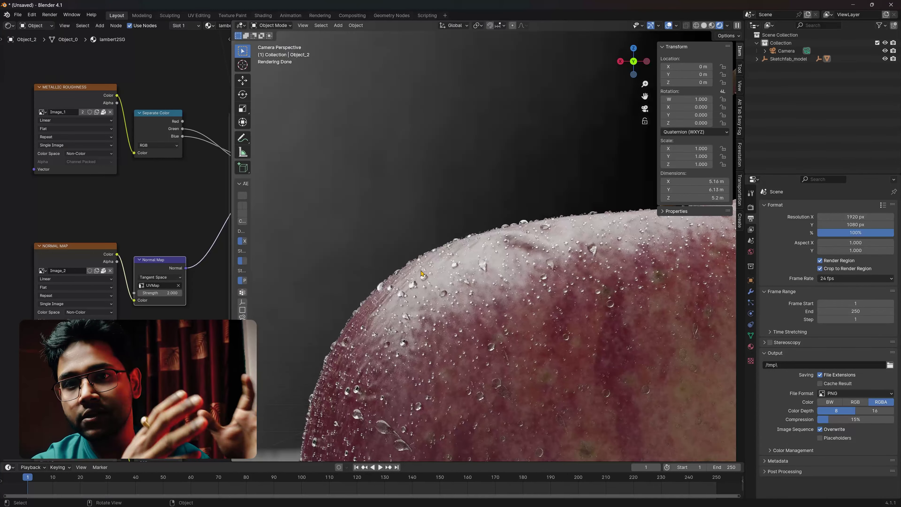